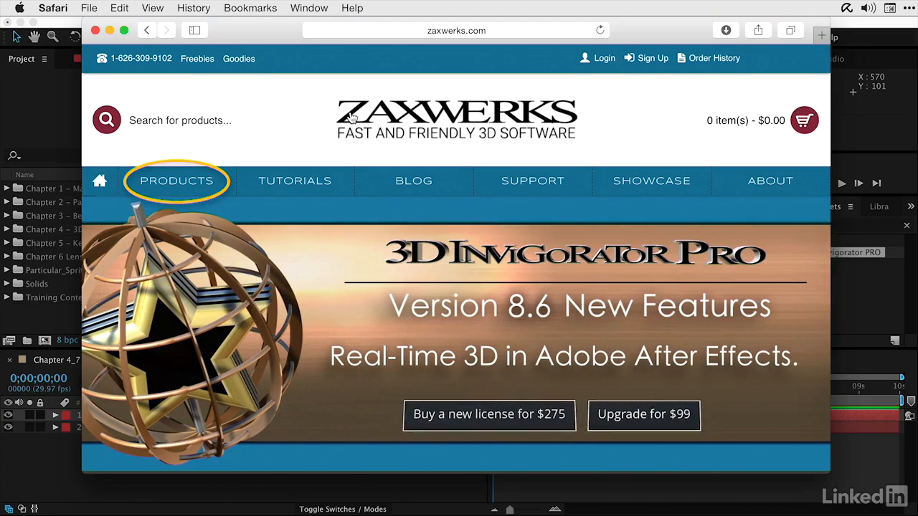
# Step: Look through the product catalogue on the Zaxwerks website and close the browser window to return to After Effects
pyautogui.click(172, 184)
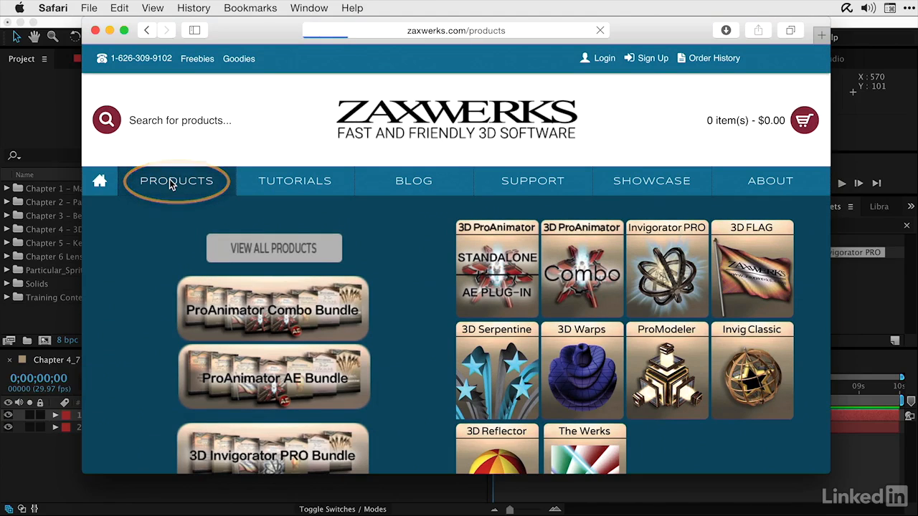
pyautogui.scroll(-3, 262, 251)
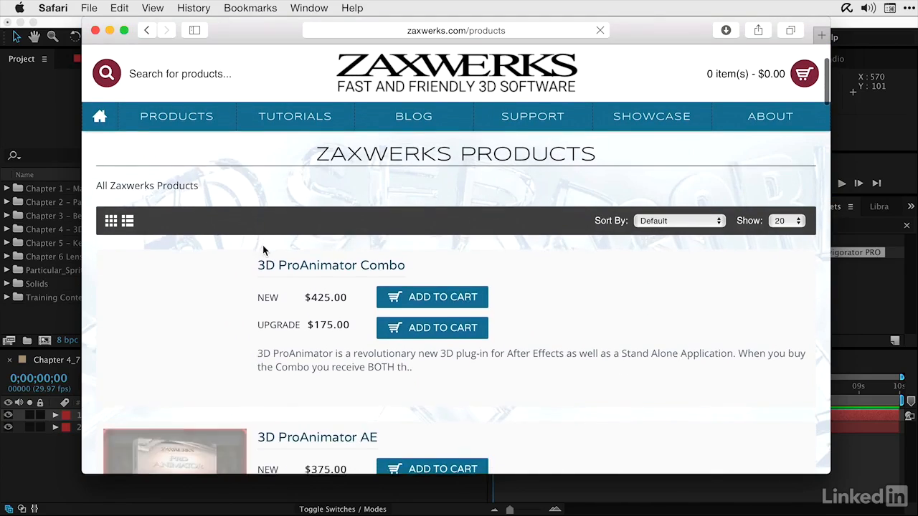
pyautogui.scroll(-3, 263, 267)
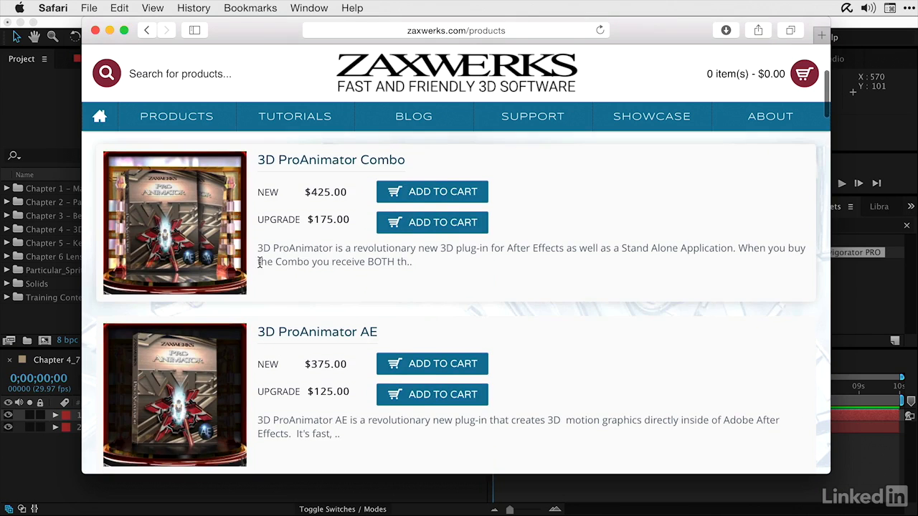
pyautogui.scroll(-3, 260, 263)
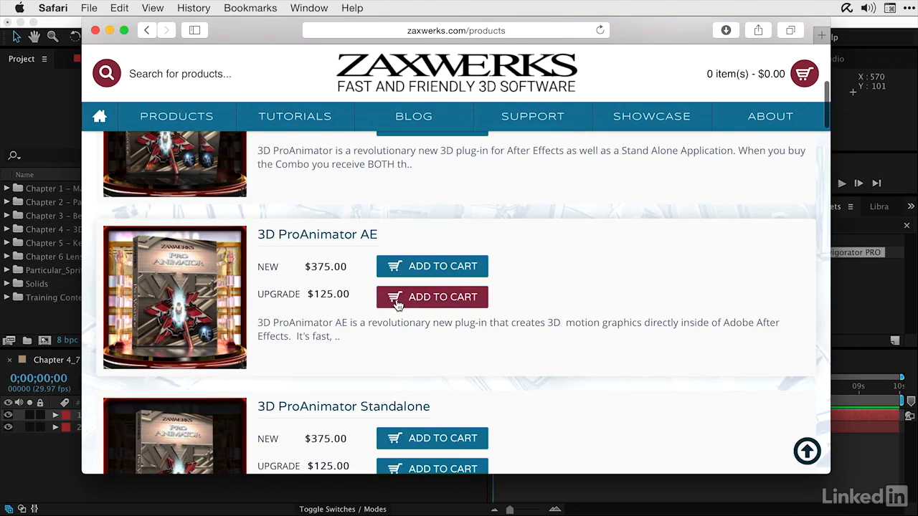
pyautogui.scroll(-20, 398, 304)
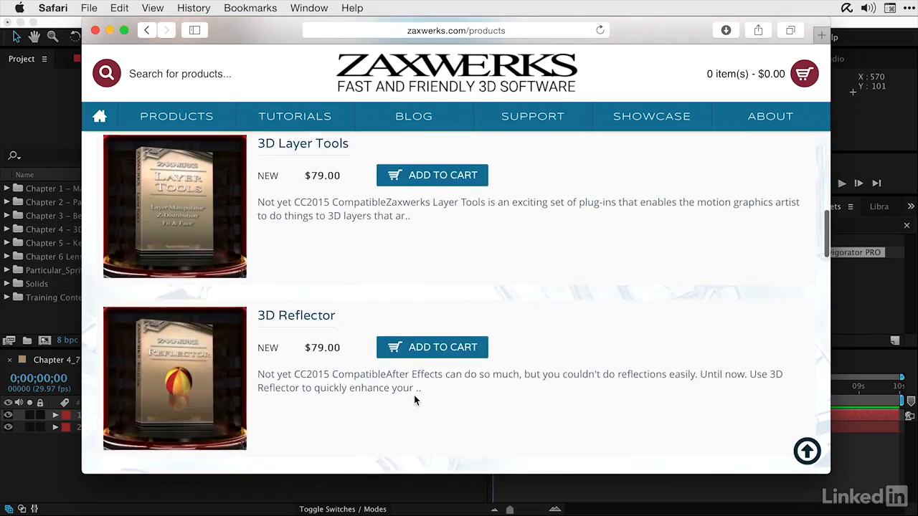
pyautogui.scroll(-20, 415, 401)
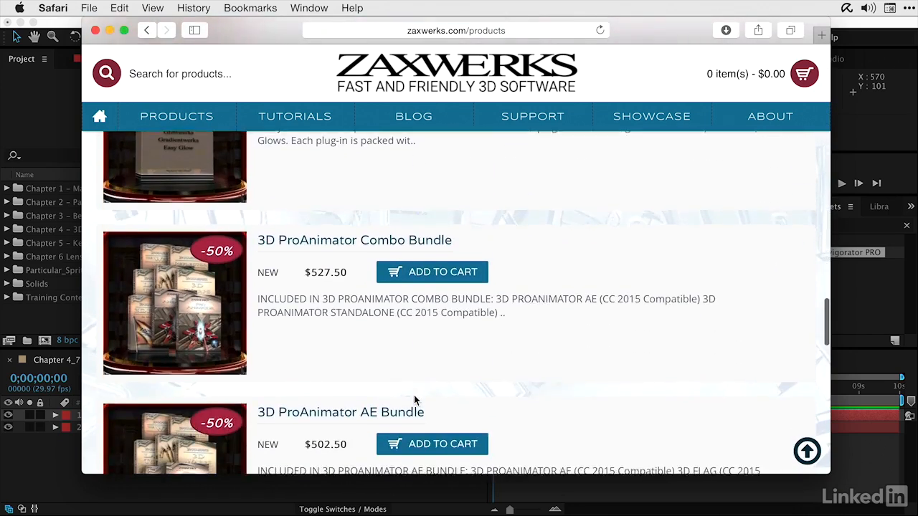
pyautogui.scroll(20, 415, 400)
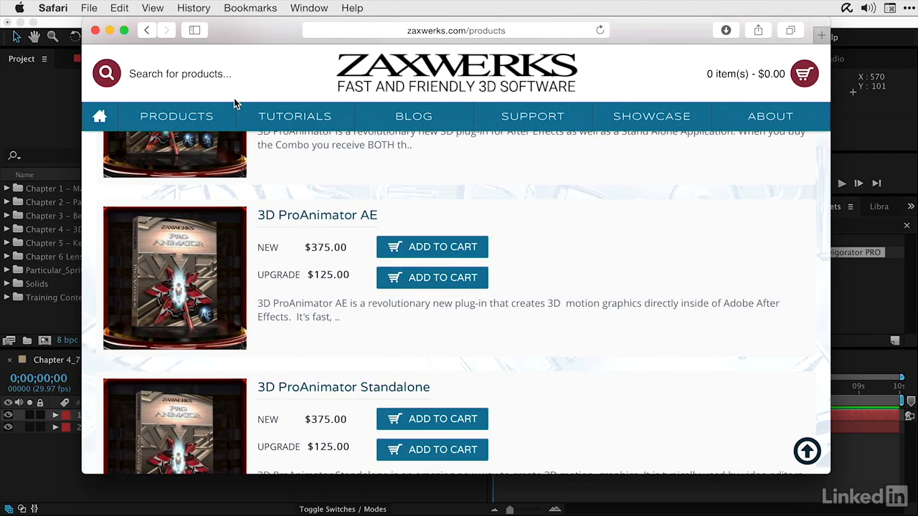
pyautogui.click(95, 30)
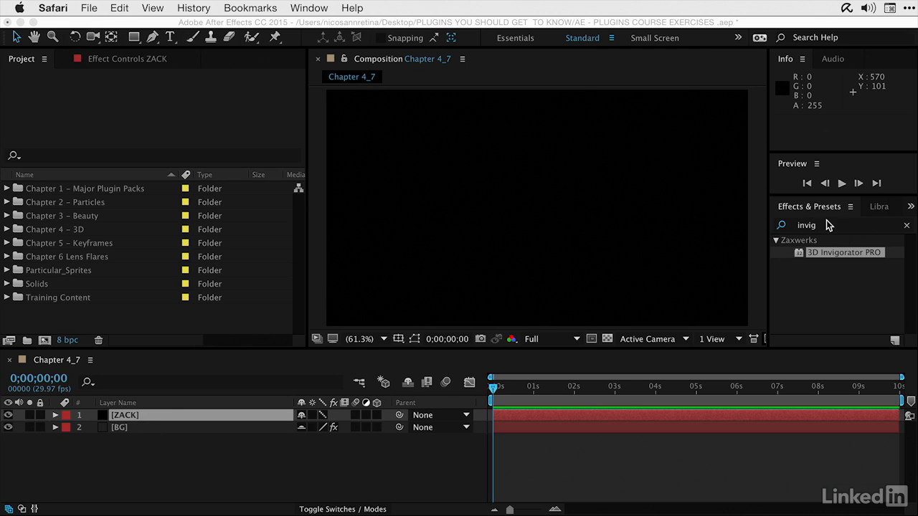
# Step: Apply 3D Invigorator PRO to the ZACK layer and create the 3D text "SECONDS" in Proxima Nova Semibold
pyautogui.click(795, 256)
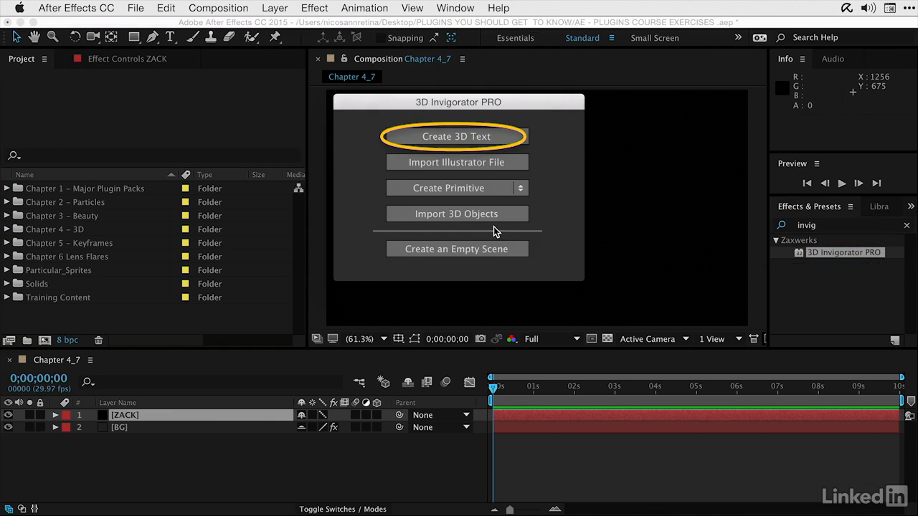
pyautogui.click(423, 139)
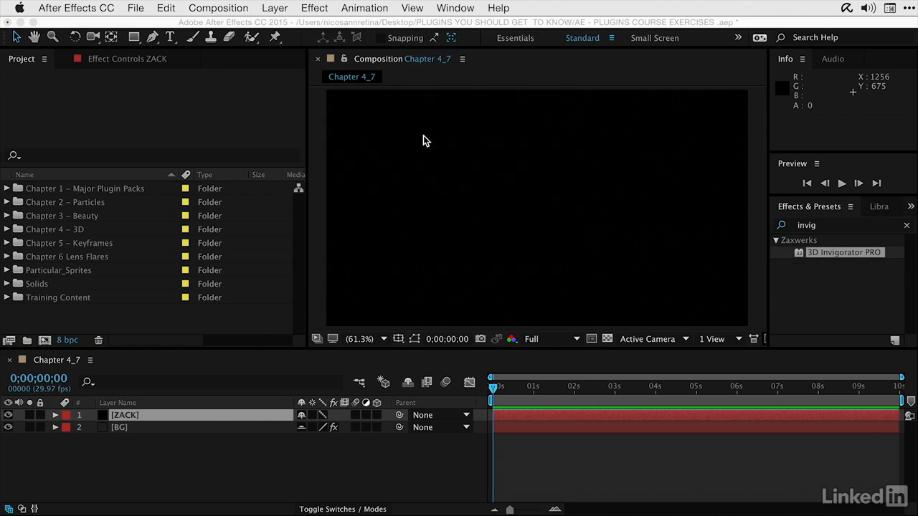
pyautogui.write('SECONDS')
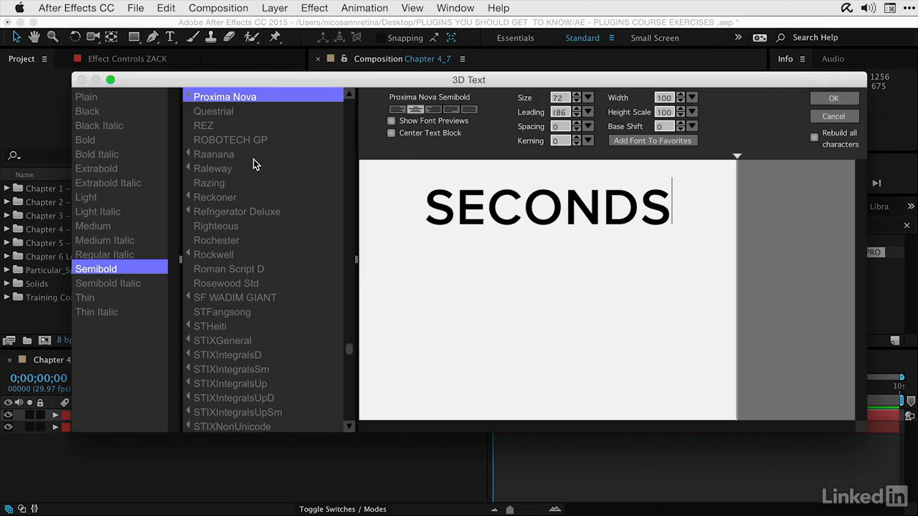
pyautogui.scroll(15, 254, 159)
pyautogui.scroll(-15, 253, 159)
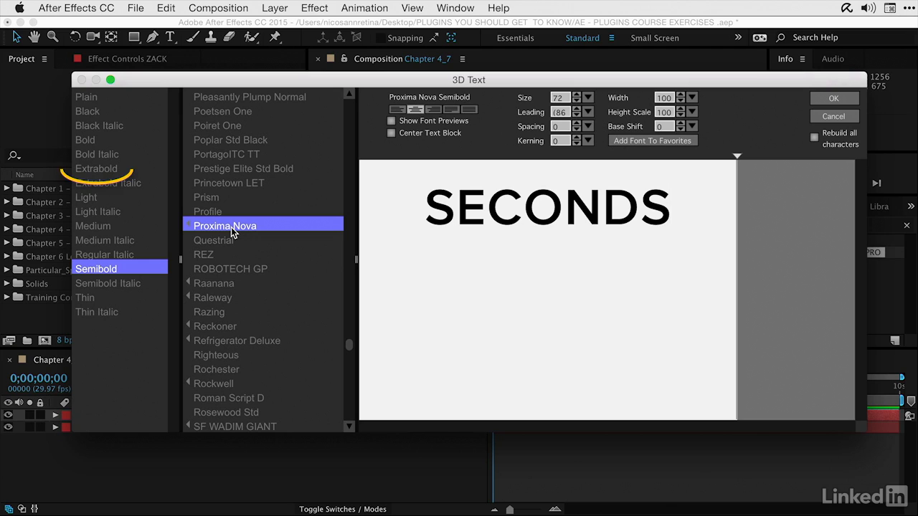
pyautogui.click(112, 172)
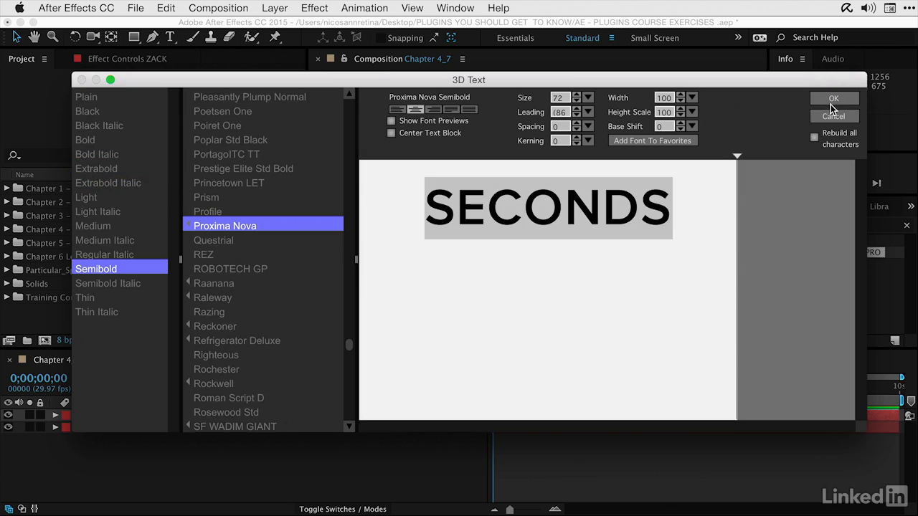
pyautogui.click(833, 99)
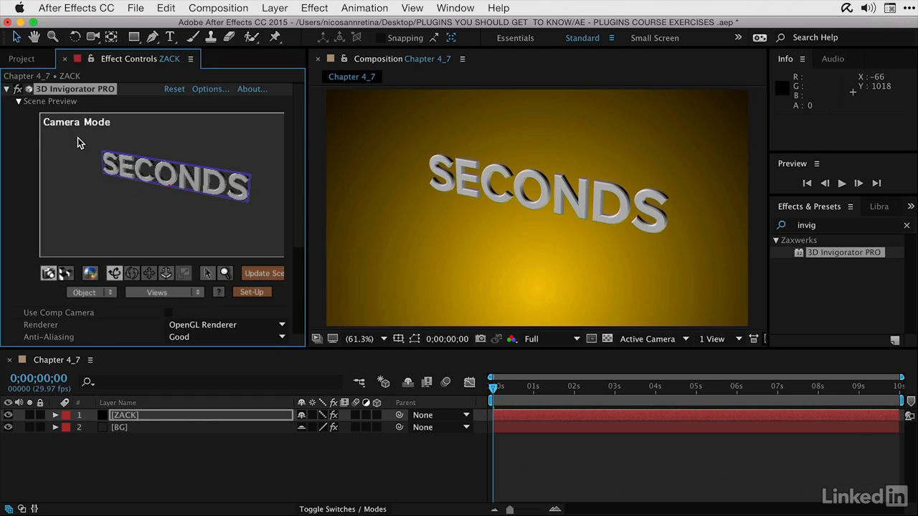
# Step: Orbit the scene camera slightly so the text slopes less, and change the light type of Light Set 1 to Spot Light
pyautogui.moveTo(62, 176); pyautogui.dragTo(128, 138)
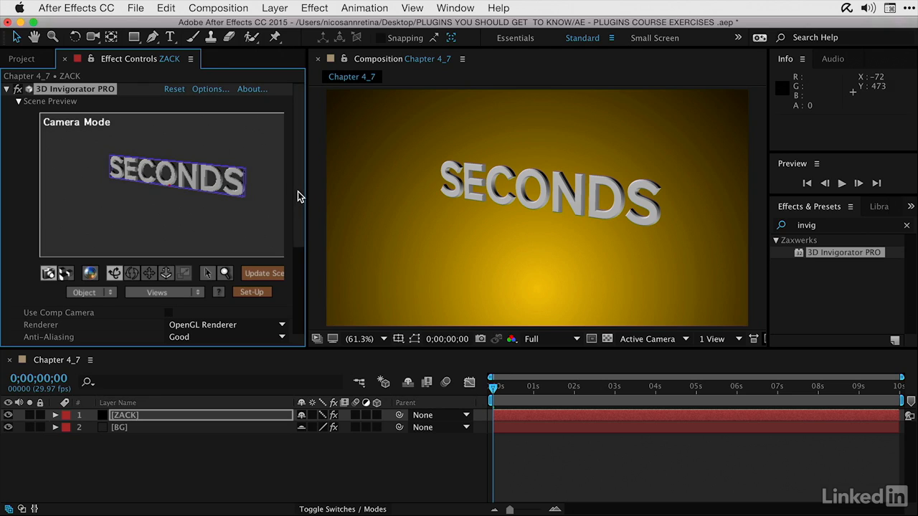
pyautogui.scroll(-5, 264, 307)
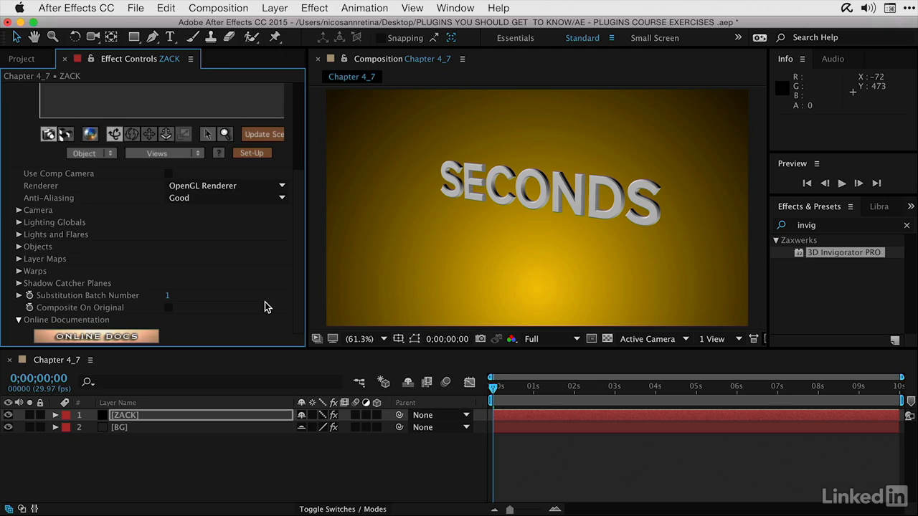
pyautogui.click(19, 235)
pyautogui.scroll(-1, 50, 246)
pyautogui.scroll(-2, 51, 246)
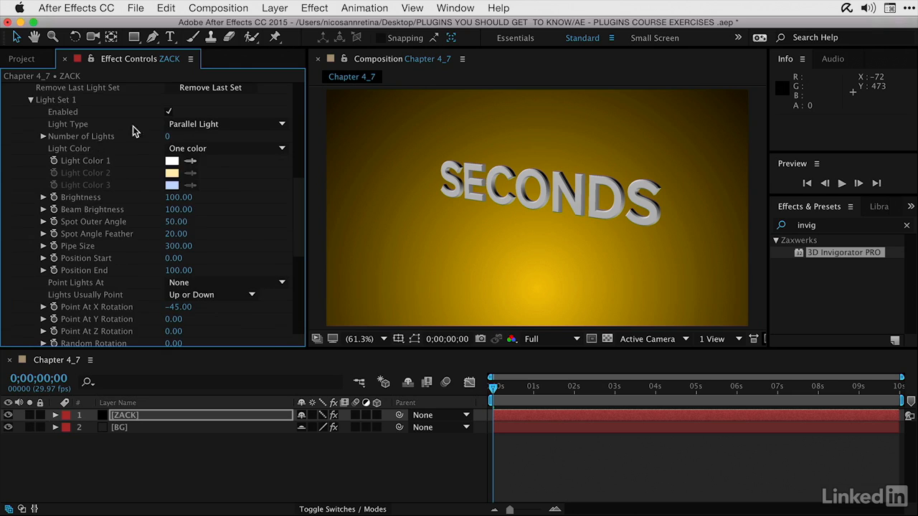
pyautogui.click(185, 129)
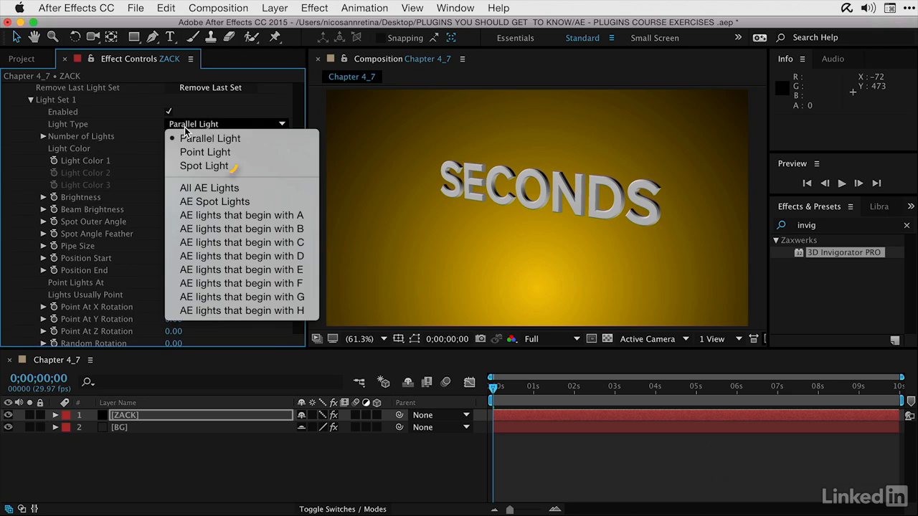
pyautogui.click(179, 165)
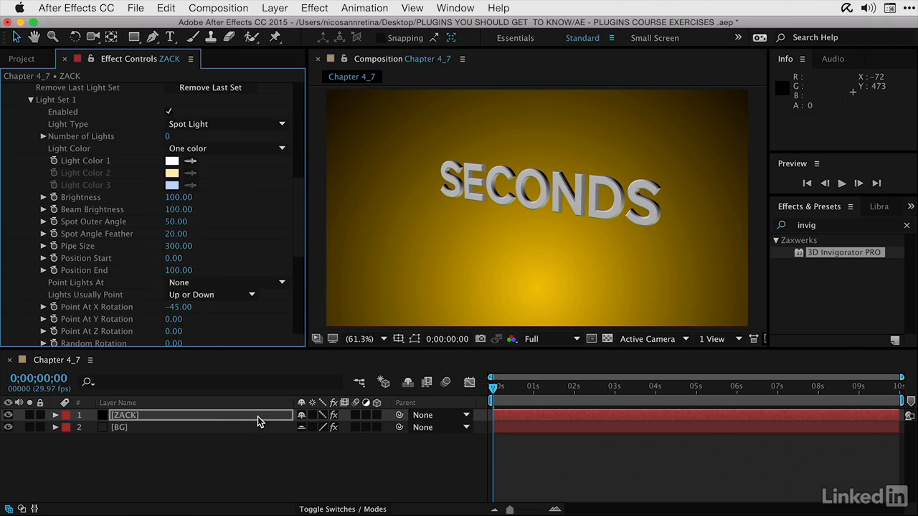
pyautogui.click(322, 415)
pyautogui.click(322, 416)
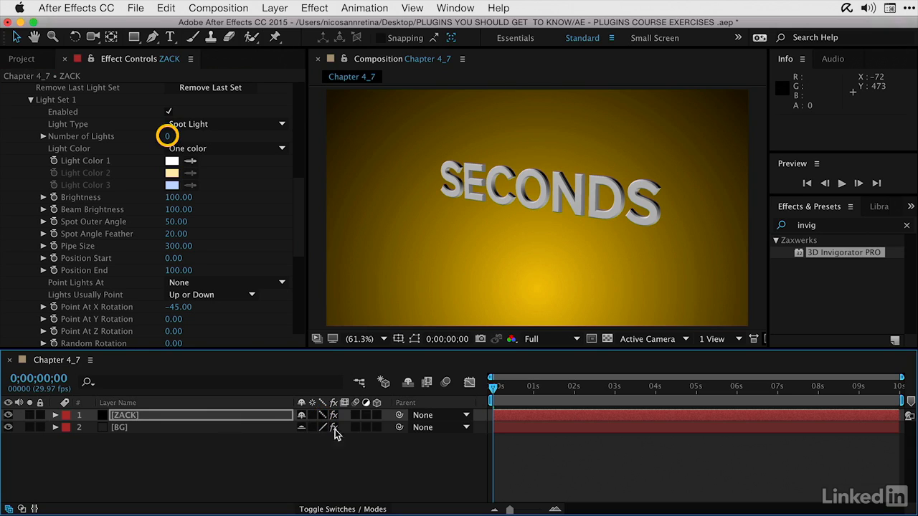
# Step: Give Light Set 1 10 lights with a pipe size of 530 and position start of 18, and point them at Origin
pyautogui.click(167, 136)
pyautogui.moveTo(167, 136); pyautogui.dragTo(235, 131)
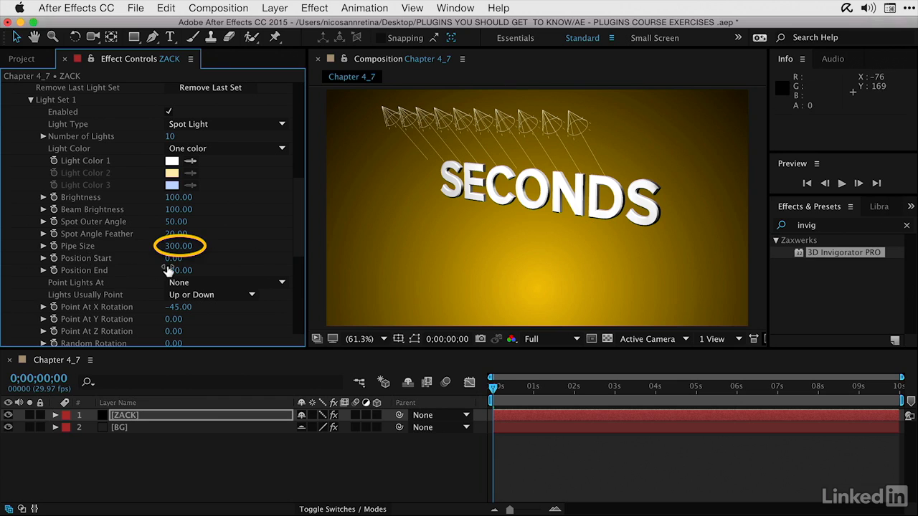
pyautogui.moveTo(178, 246)
pyautogui.mouseDown()
pyautogui.moveTo(179, 258)
pyautogui.moveTo(190, 258)
pyautogui.moveTo(182, 256)
pyautogui.mouseUp()
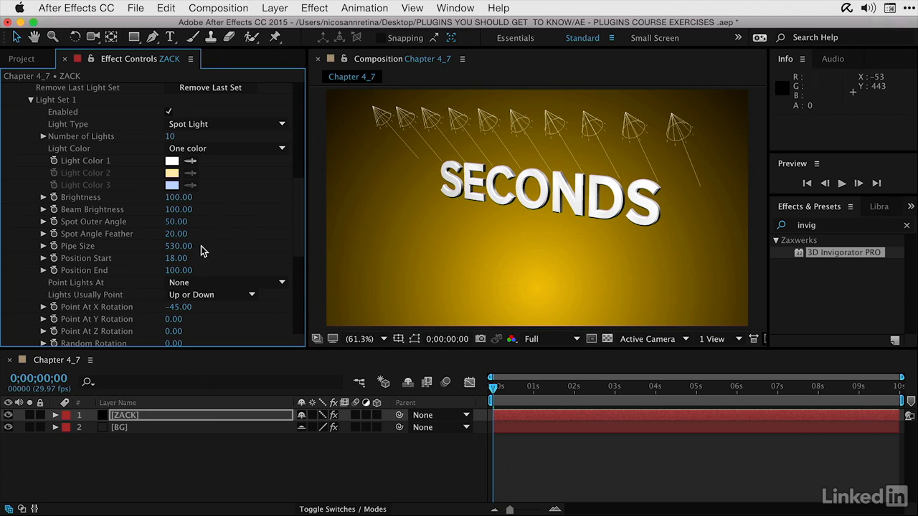
pyautogui.click(208, 283)
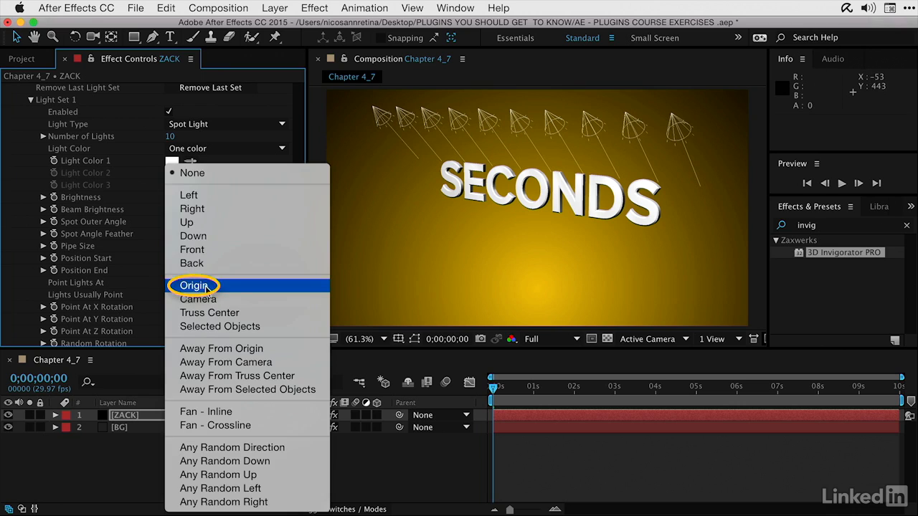
pyautogui.click(207, 286)
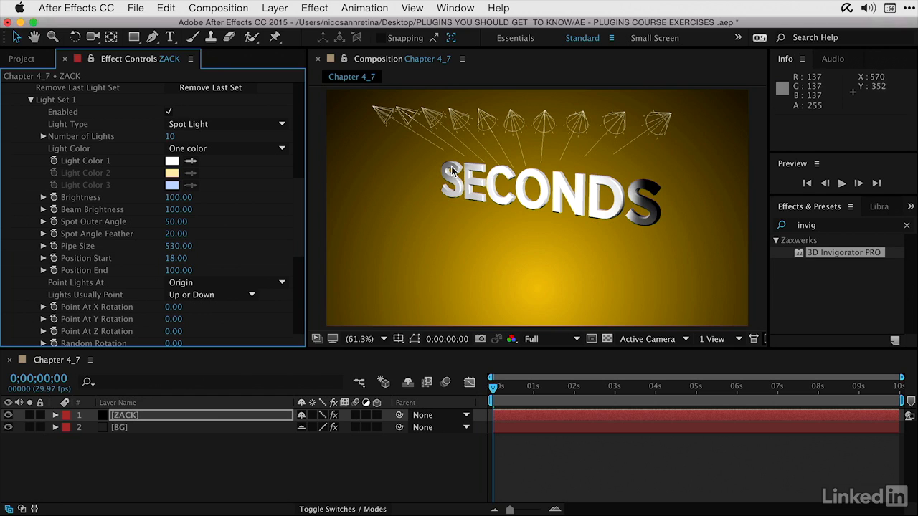
# Step: Try aiming the lights with Point At X Rotation 19 and Y Rotation 28, and undo both rotation changes
pyautogui.scroll(-1, 195, 179)
pyautogui.moveTo(176, 285); pyautogui.dragTo(191, 300)
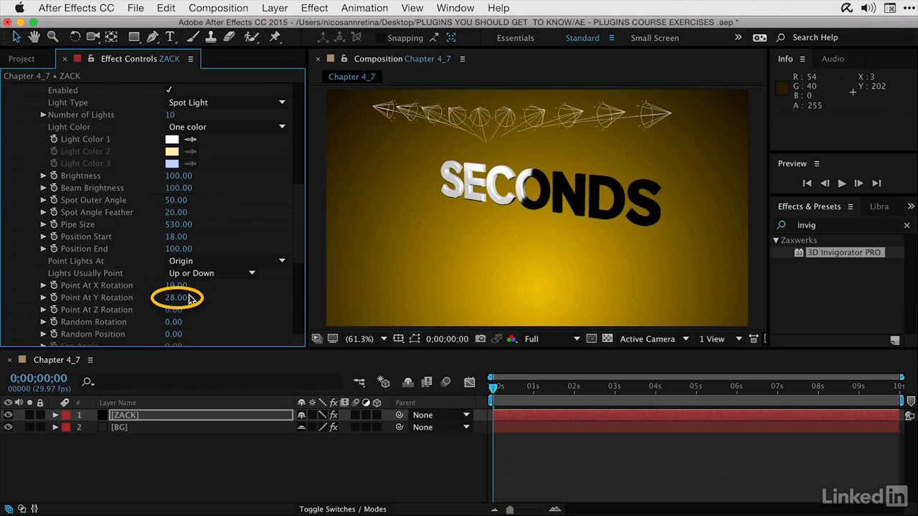
pyautogui.press('super+z')
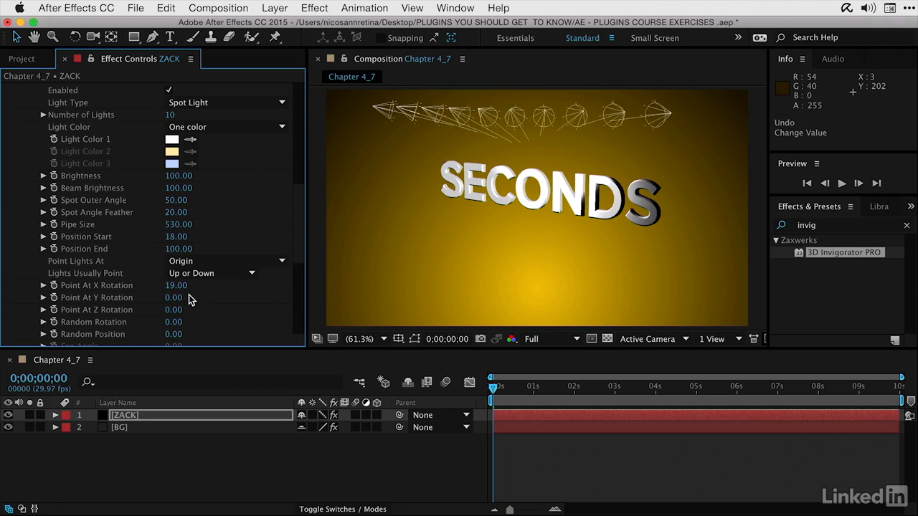
pyautogui.press('super+z')
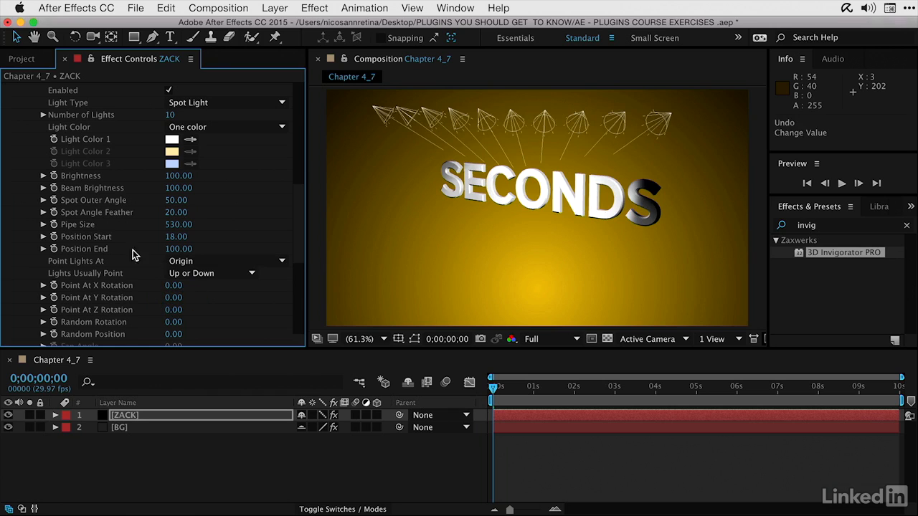
# Step: Set the light color mode of Light Set 1 to 3 color - Random and make Light Color 1 red
pyautogui.scroll(3, 88, 223)
pyautogui.scroll(3, 88, 222)
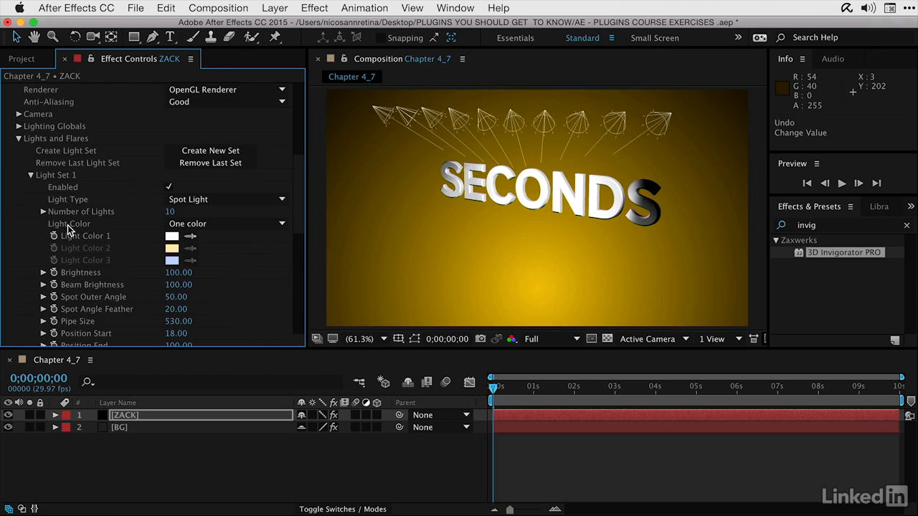
pyautogui.click(191, 224)
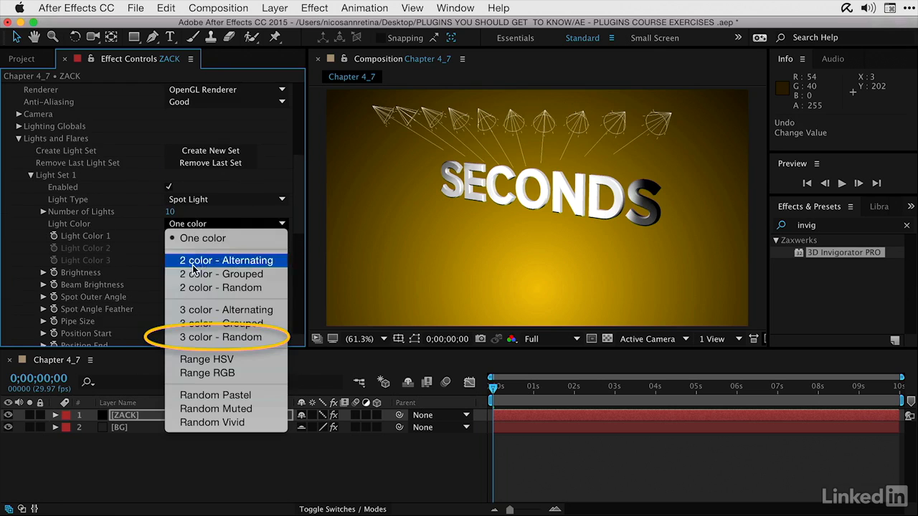
pyautogui.click(191, 342)
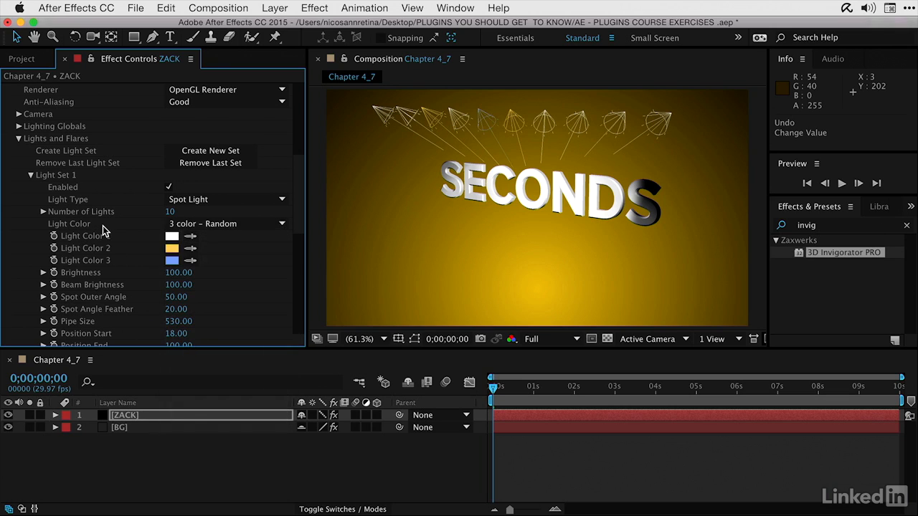
pyautogui.click(172, 236)
pyautogui.click(390, 230)
pyautogui.moveTo(412, 226)
pyautogui.mouseDown()
pyautogui.moveTo(447, 226)
pyautogui.moveTo(463, 258)
pyautogui.mouseUp()
pyautogui.press('Return')
# Step: Set Light Color 2 to green 469900 and Light Color 3 to dark blue 001A54
pyautogui.click(171, 248)
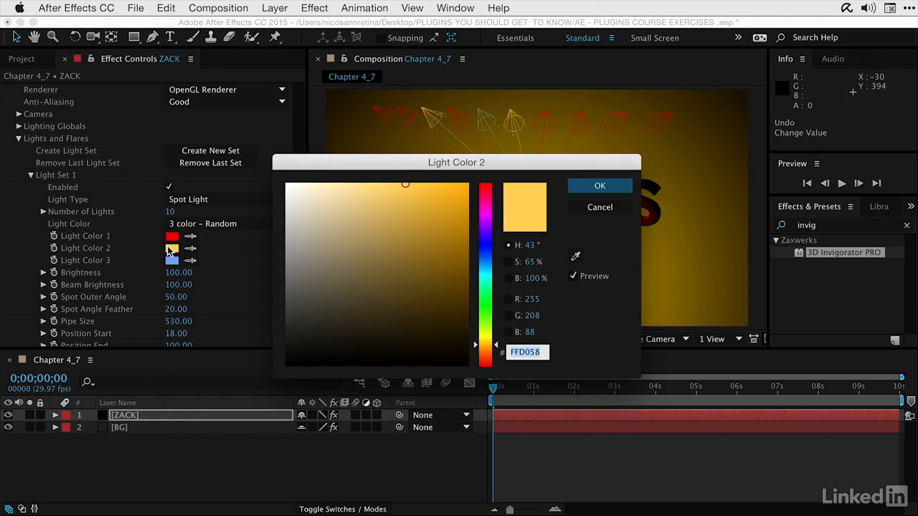
pyautogui.moveTo(487, 297); pyautogui.dragTo(488, 324)
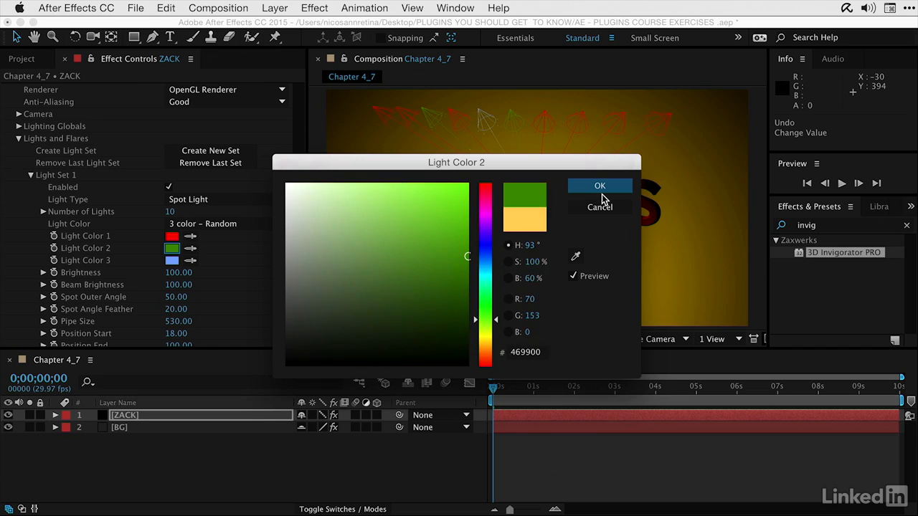
pyautogui.click(599, 186)
pyautogui.click(174, 260)
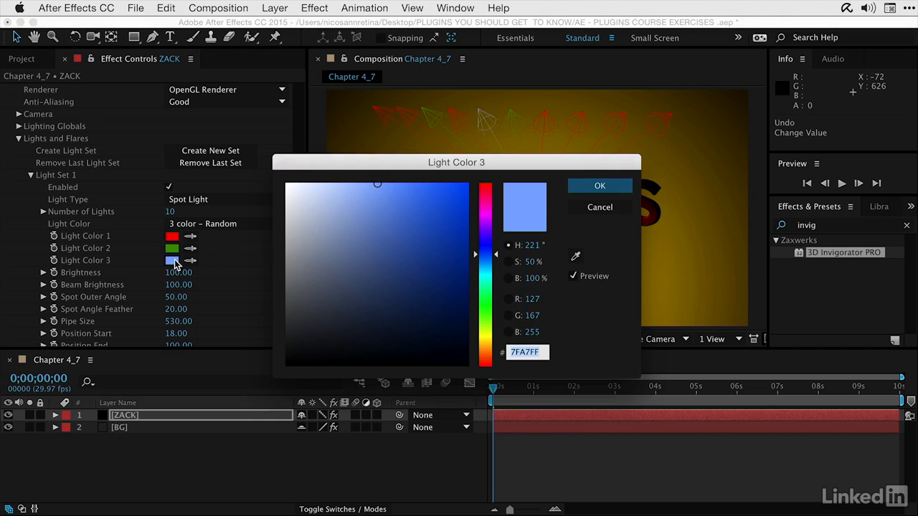
pyautogui.moveTo(429, 283); pyautogui.dragTo(467, 307)
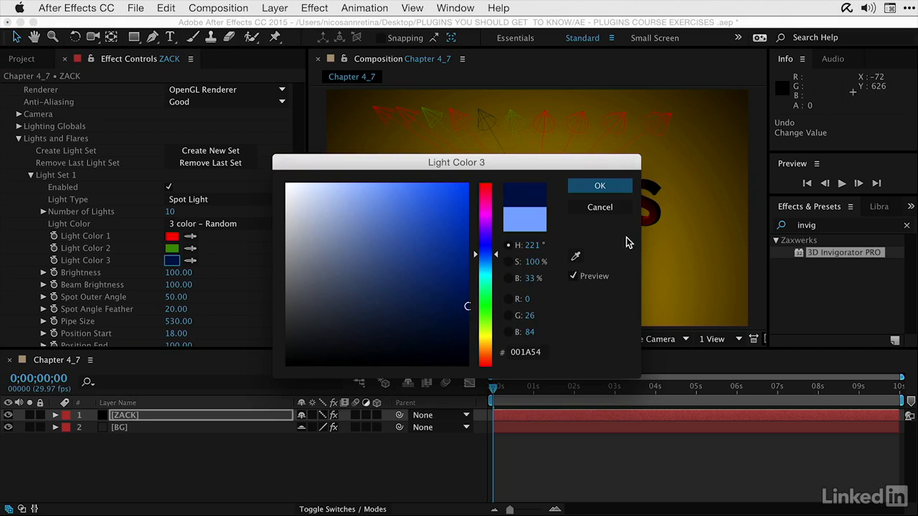
pyautogui.click(618, 190)
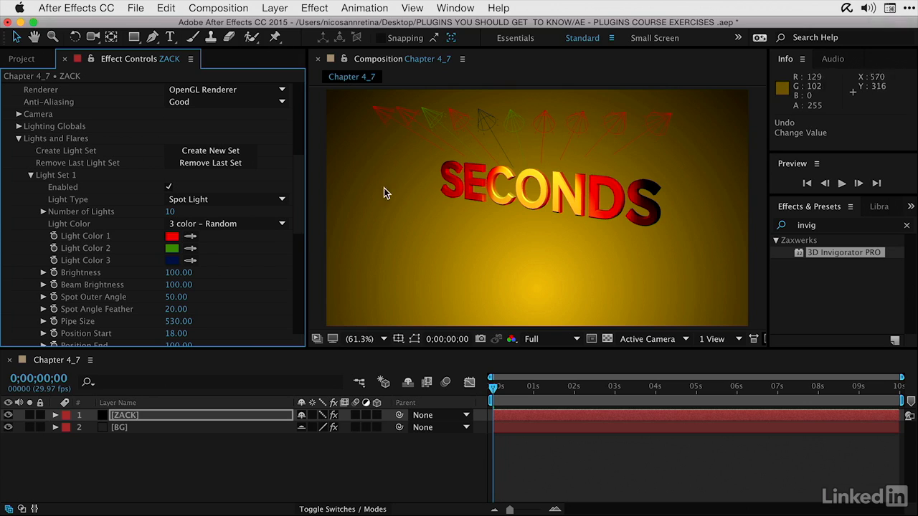
# Step: Try the 3 color - Alternating and 3 color - Grouped light color modes on Light Set 1
pyautogui.click(250, 228)
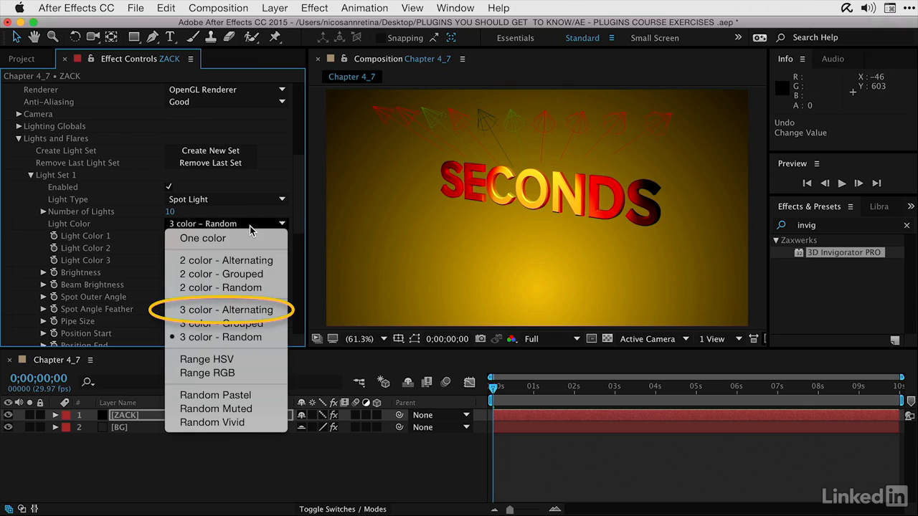
pyautogui.click(228, 317)
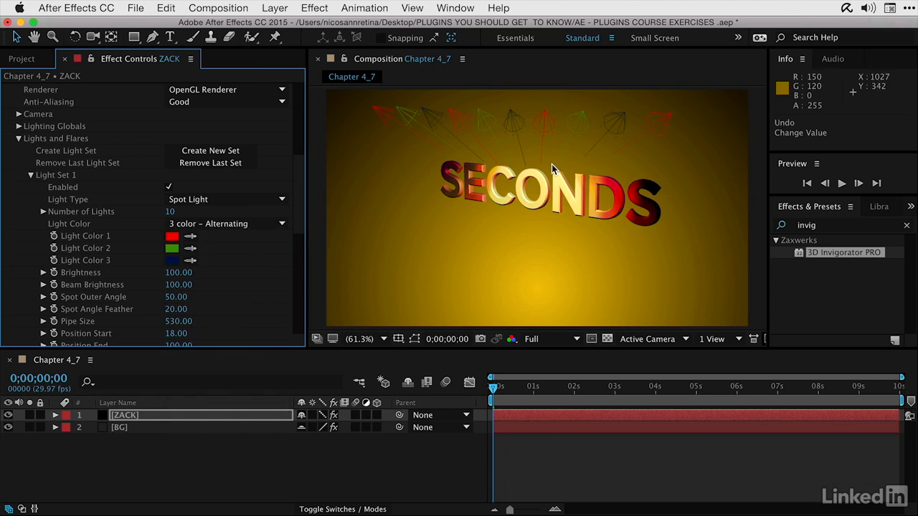
pyautogui.click(210, 225)
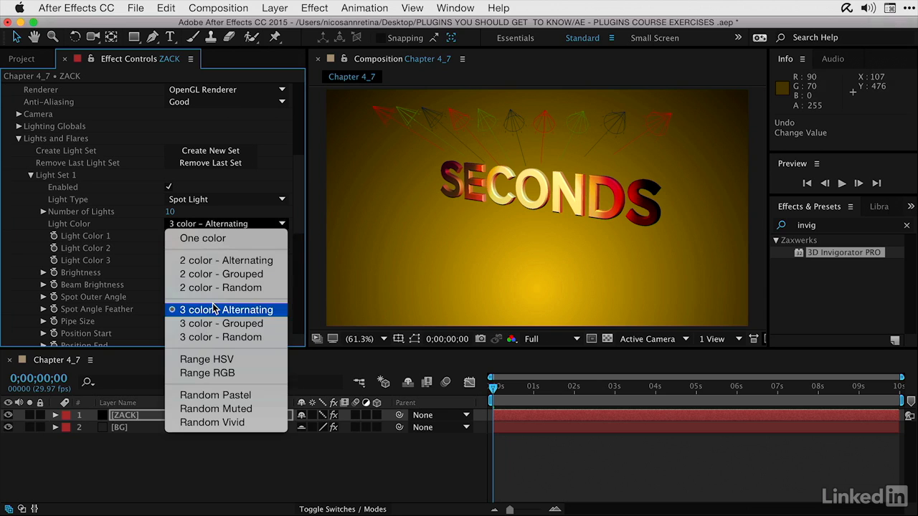
pyautogui.click(211, 323)
# Step: Set the light color mode of Light Set 1 to Random Vivid
pyautogui.click(216, 224)
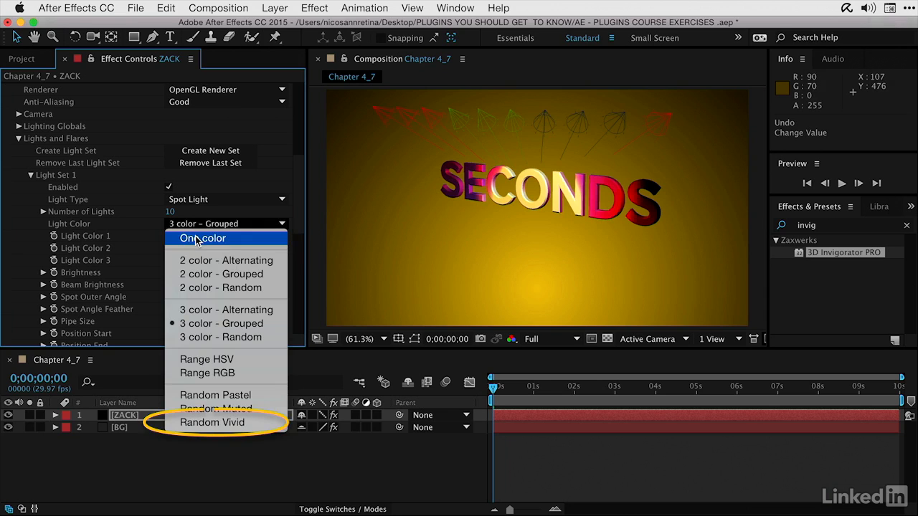
pyautogui.click(201, 424)
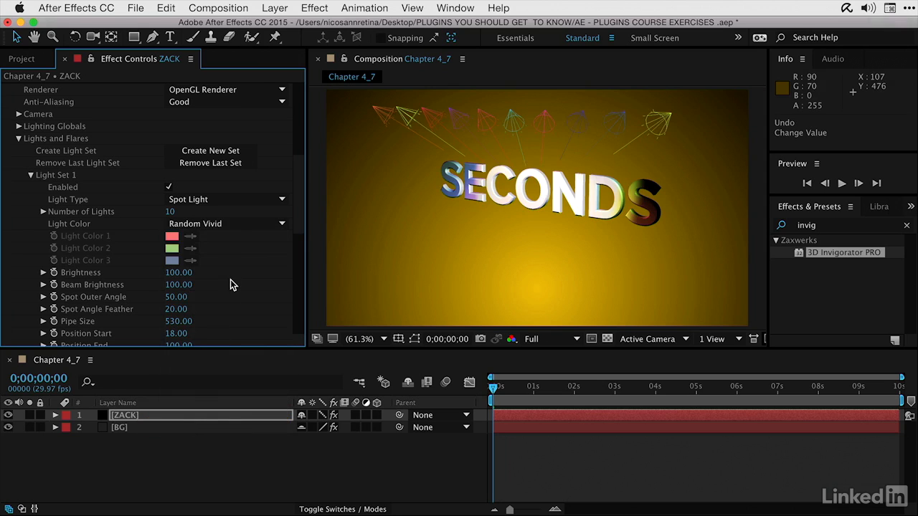
pyautogui.click(215, 225)
pyautogui.click(206, 395)
# Step: Collapse the Lights and Flares settings and open the 3D Invigorator PRO Set-Up window
pyautogui.click(31, 175)
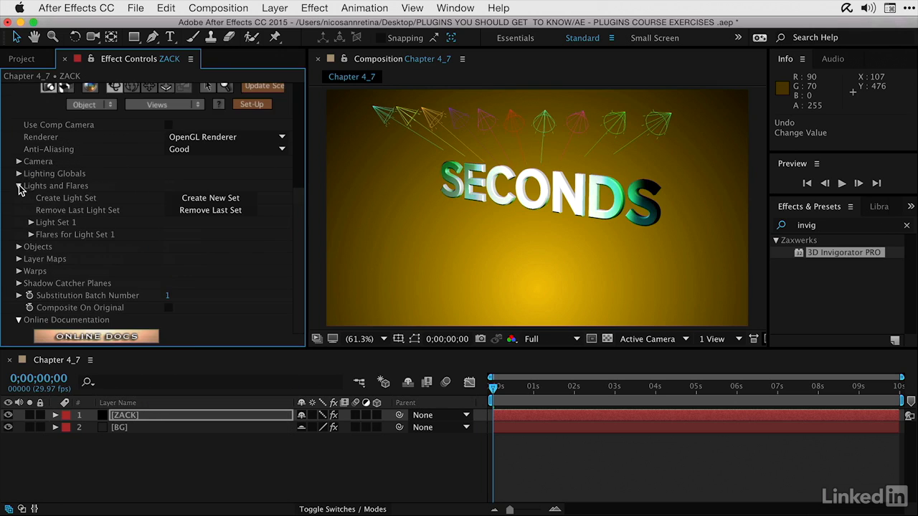
pyautogui.click(19, 186)
pyautogui.scroll(5, 21, 189)
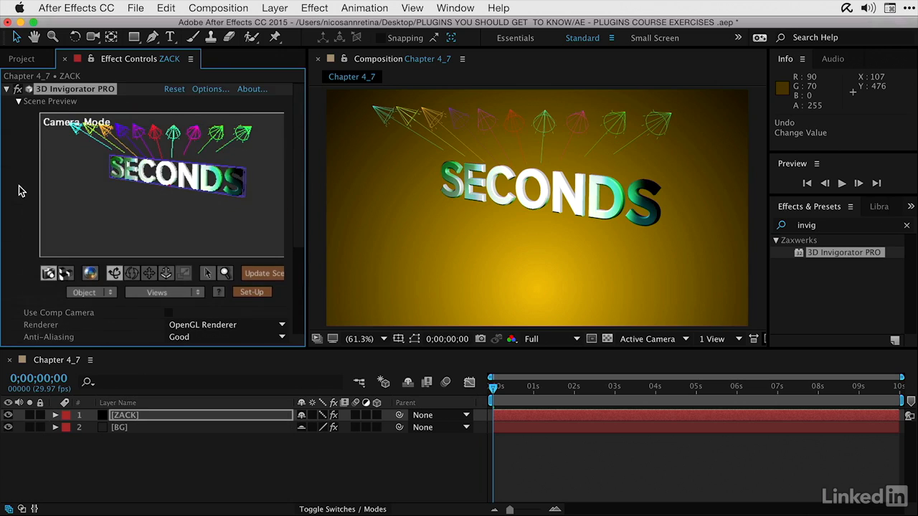
pyautogui.click(250, 295)
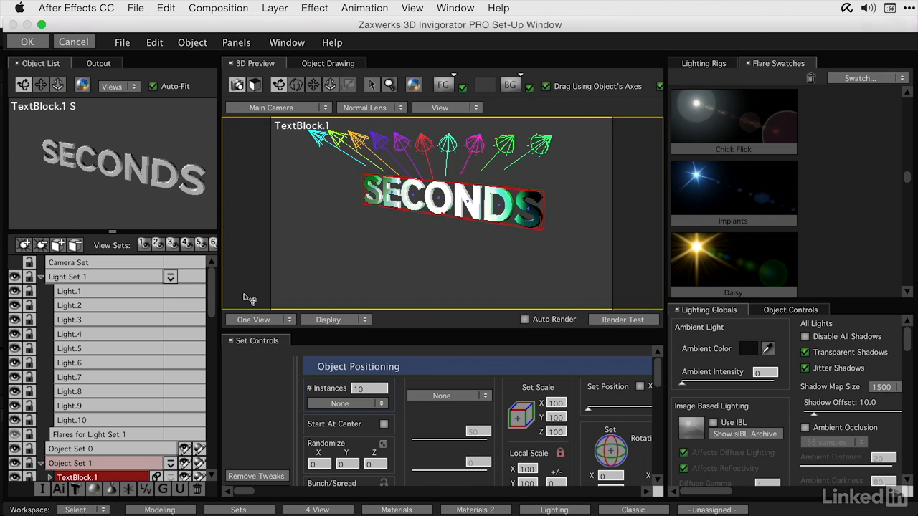
# Step: Collapse Light Set 1 in the object list and add a Cube primitive to Object Set 2
pyautogui.click(41, 277)
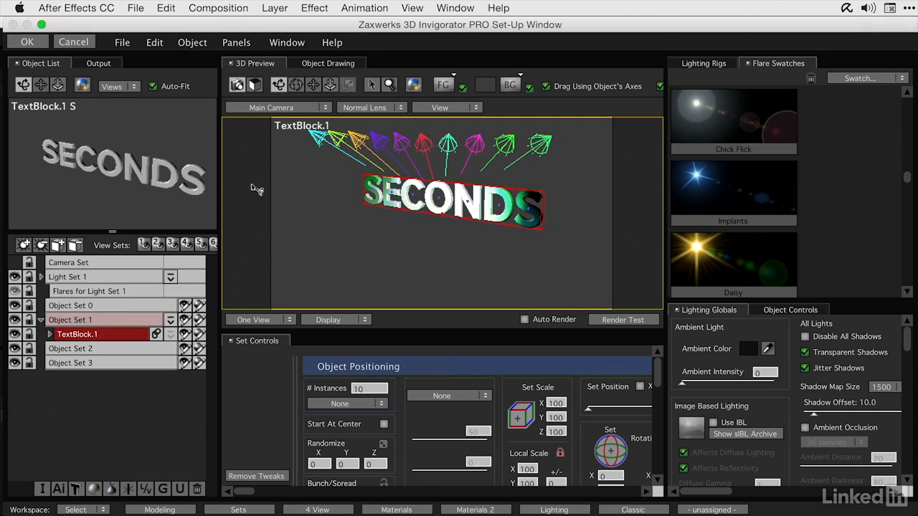
pyautogui.click(90, 293)
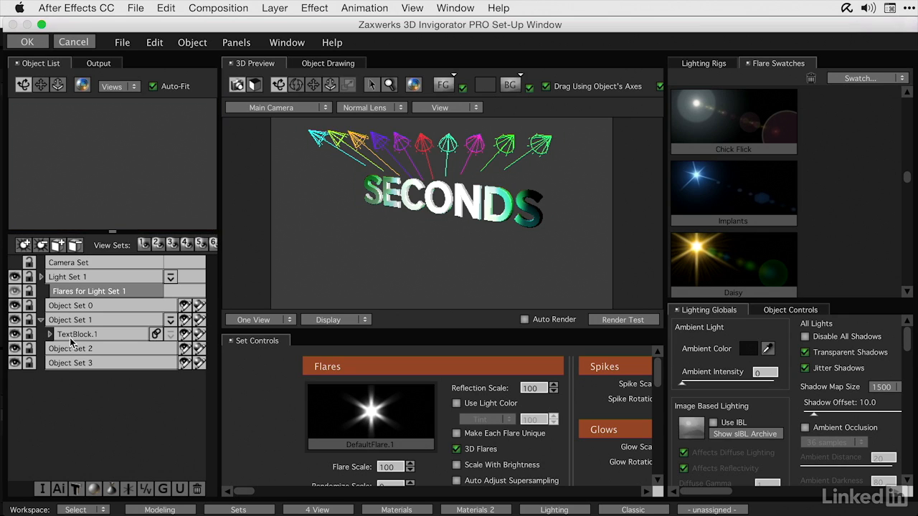
pyautogui.click(86, 323)
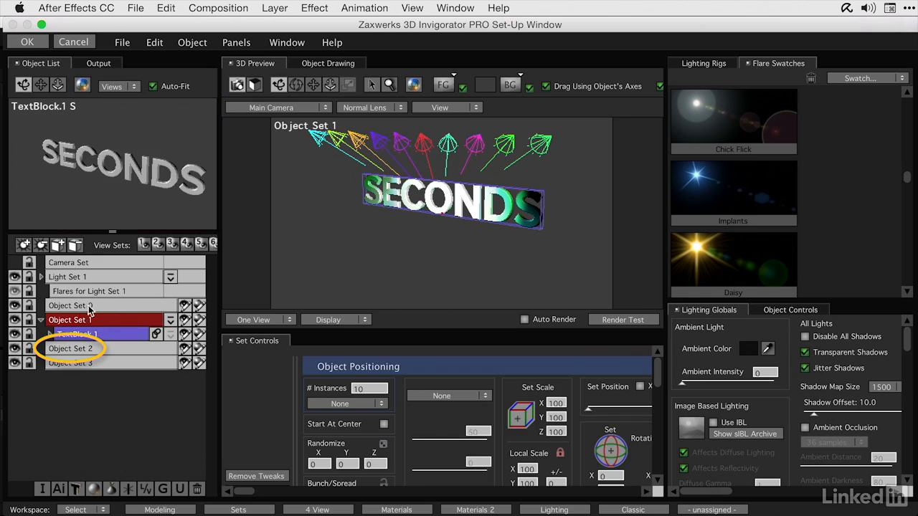
pyautogui.click(71, 351)
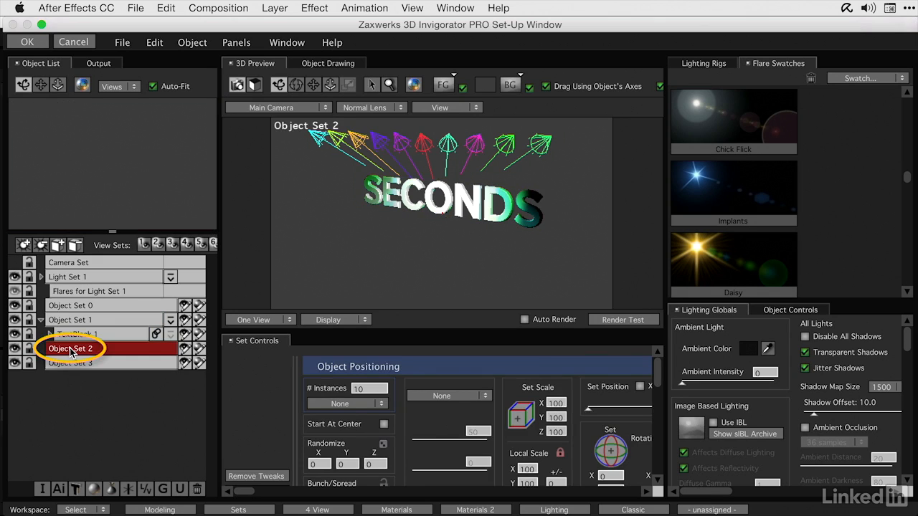
pyautogui.click(197, 45)
pyautogui.moveTo(211, 86)
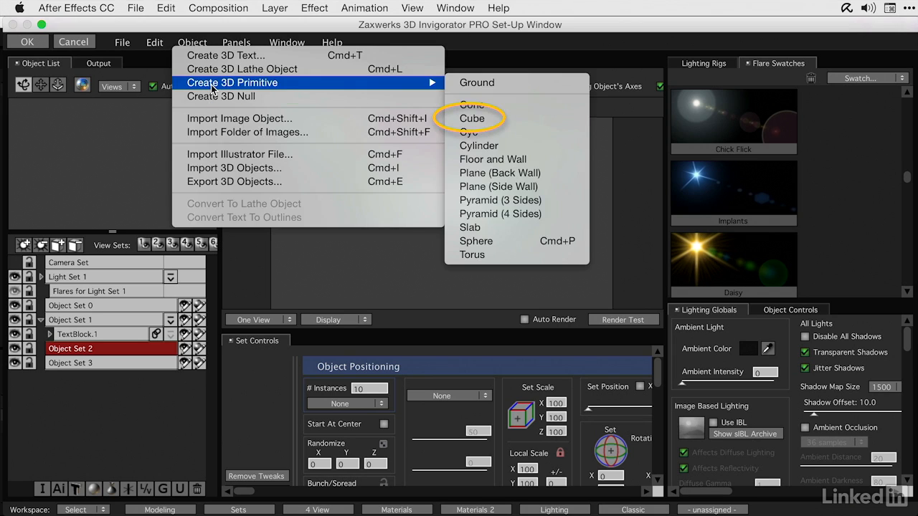
pyautogui.click(474, 119)
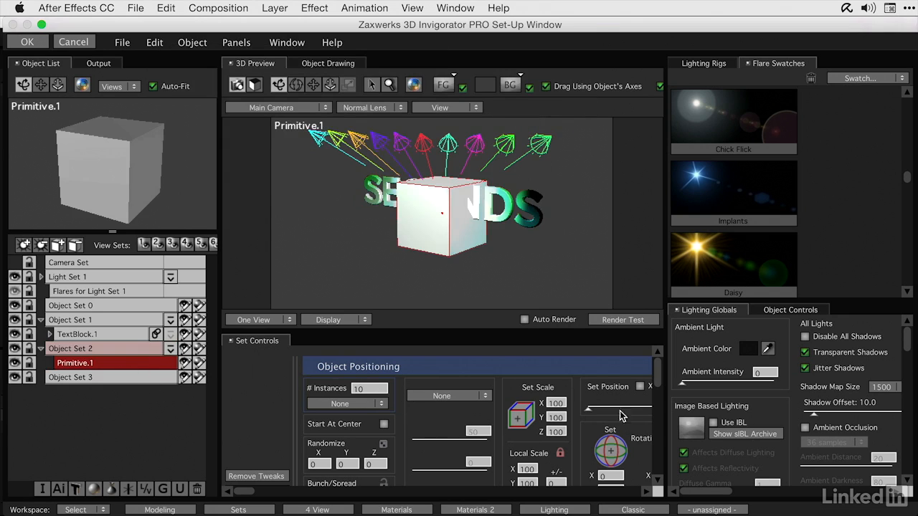
# Step: Enable XYZ set positioning for the cube's object set and set its Z position to -200
pyautogui.scroll(-1, 658, 384)
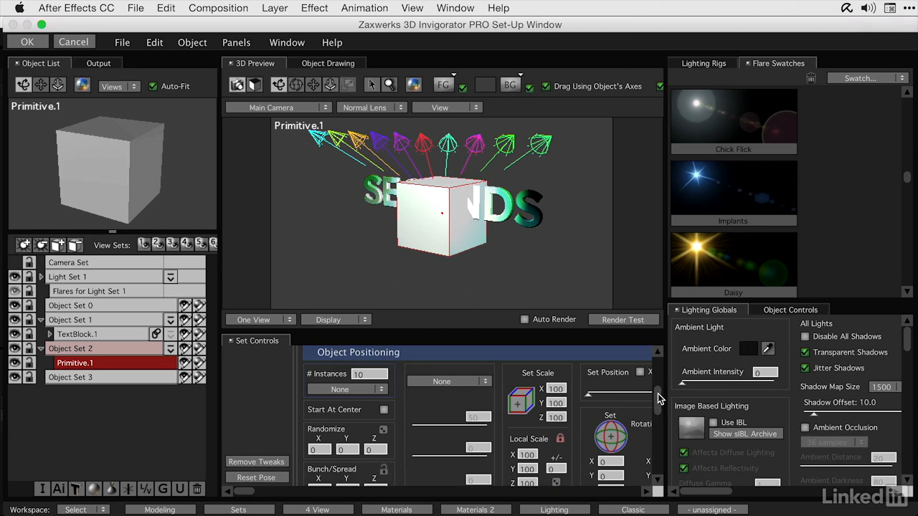
pyautogui.click(640, 373)
pyautogui.click(640, 373)
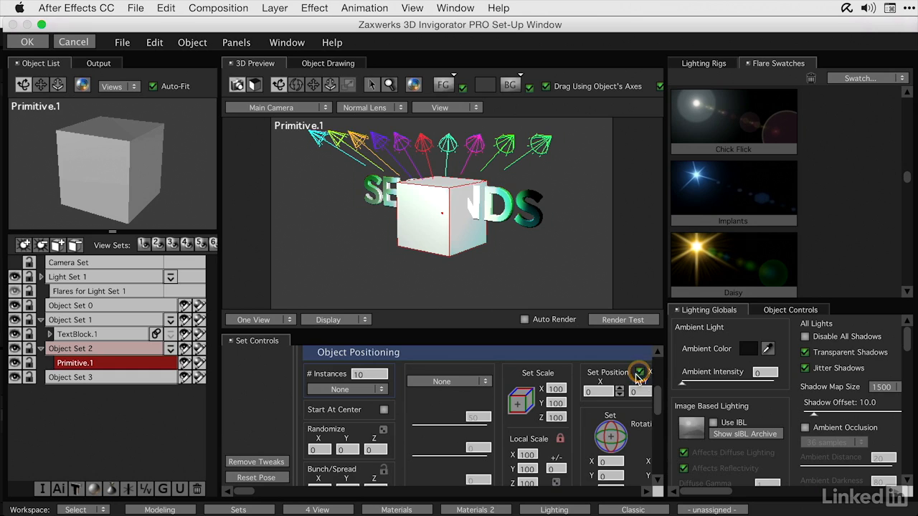
pyautogui.hscroll(5, 621, 413)
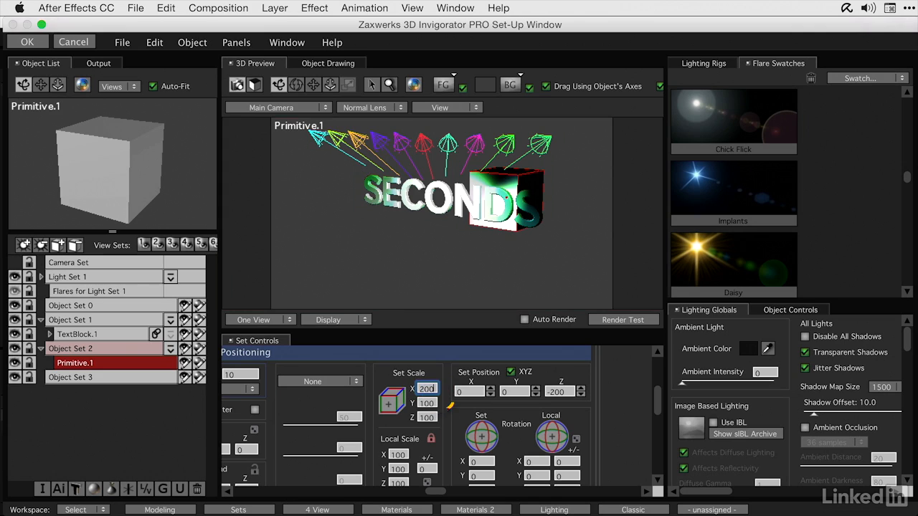
# Step: Set the set scale of the cube's object set to X 400 and Y 200
pyautogui.press('Tab')
pyautogui.press('Return')
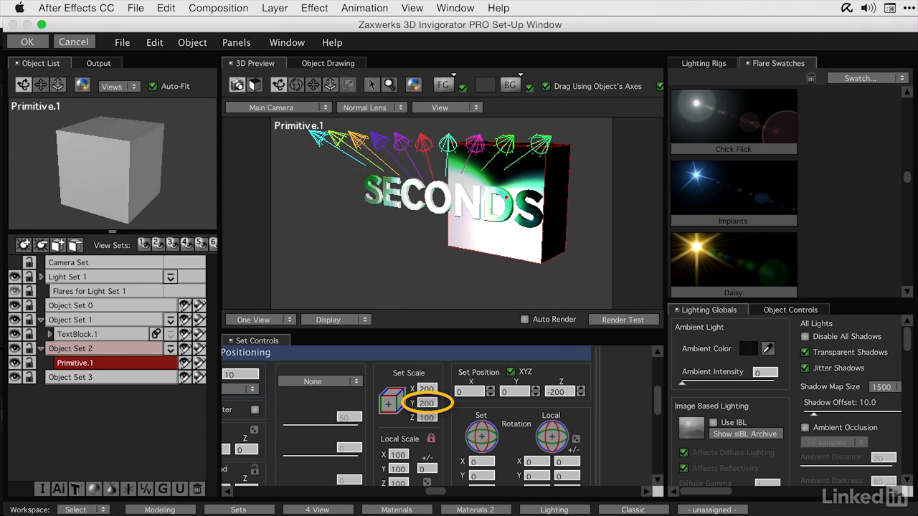
pyautogui.write('49')
pyautogui.press('BackSpace')
pyautogui.write('00')
pyautogui.press('Return')
# Step: Set the X position of the cube's object set to -100
pyautogui.click(491, 388)
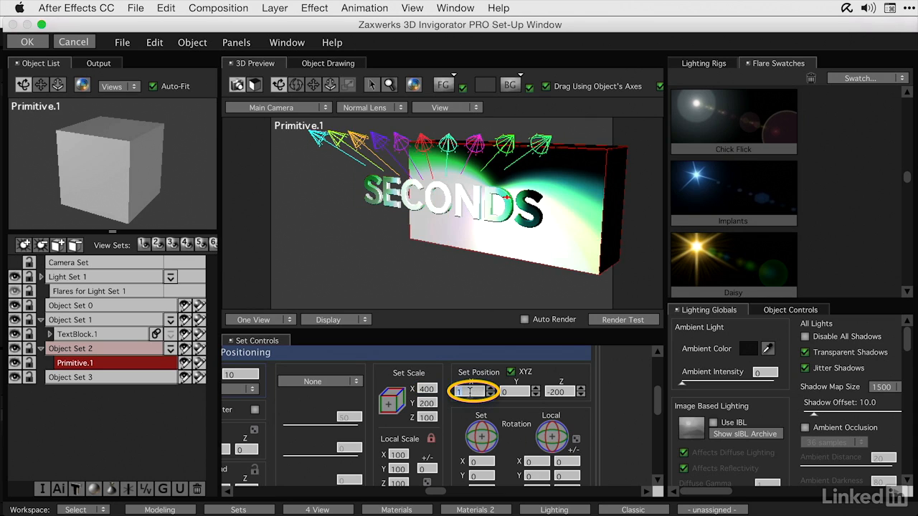
pyautogui.doubleClick(470, 392)
pyautogui.write('000')
pyautogui.press('Return')
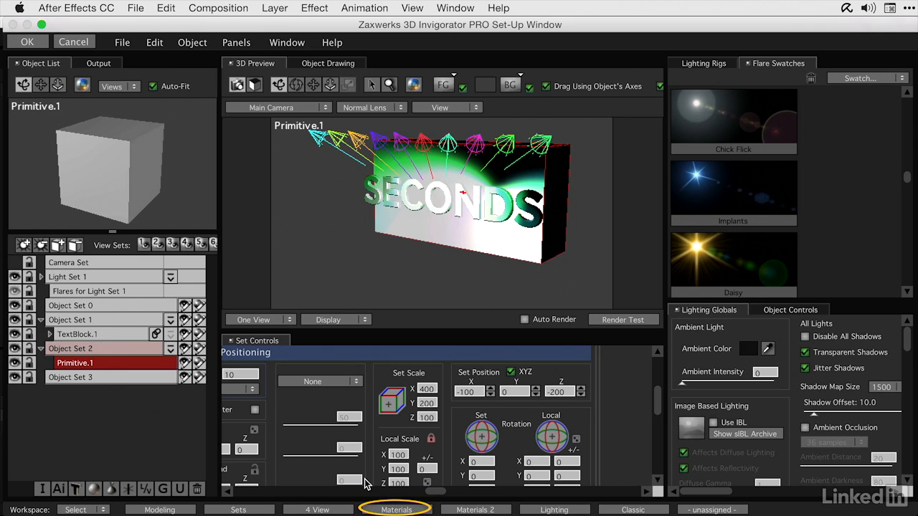
# Step: Switch to the Materials workspace and apply the SYNC-Orchid material to the cube
pyautogui.click(389, 511)
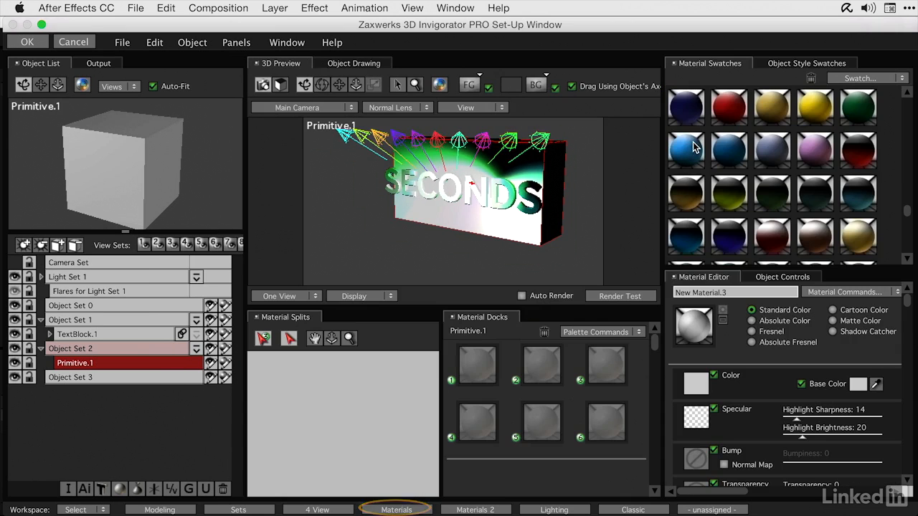
pyautogui.click(815, 155)
pyautogui.moveTo(815, 162); pyautogui.dragTo(477, 364)
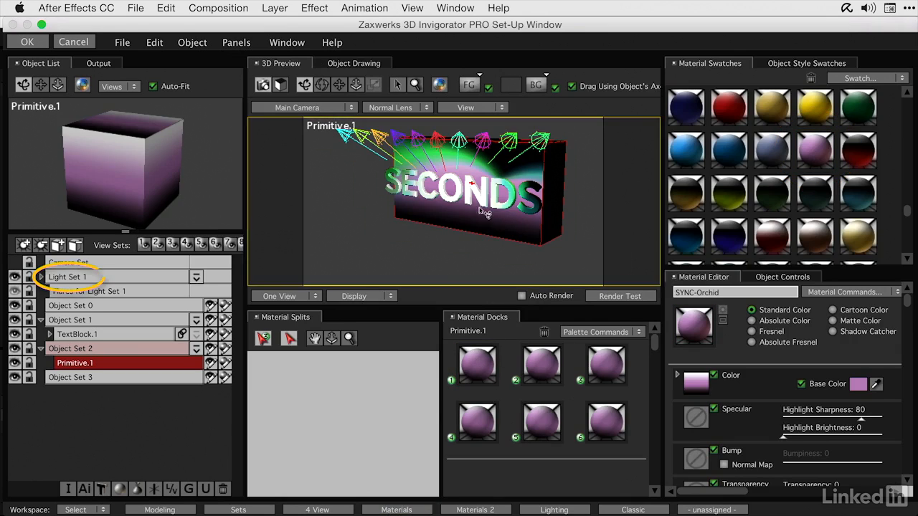
# Step: Show the pipes/truss, fixtures and light cones for Light Set 1 and accept the Set-Up changes
pyautogui.click(72, 277)
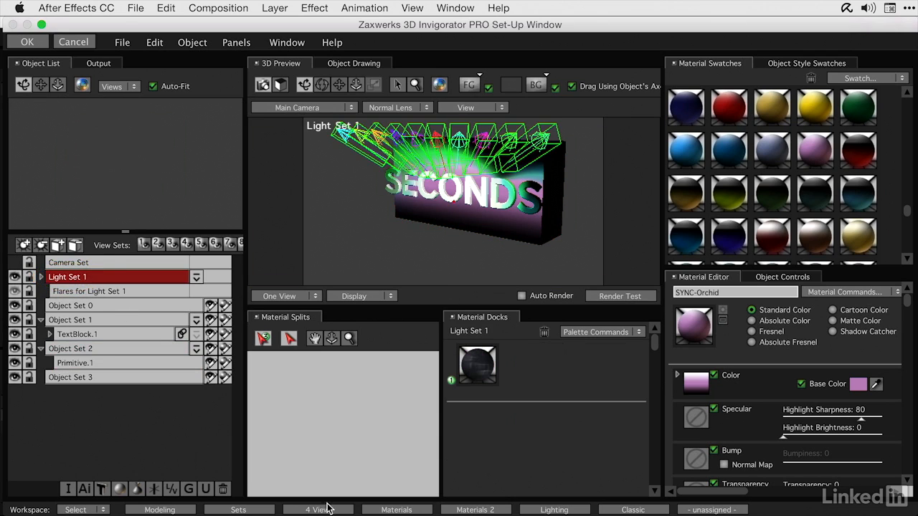
pyautogui.click(543, 509)
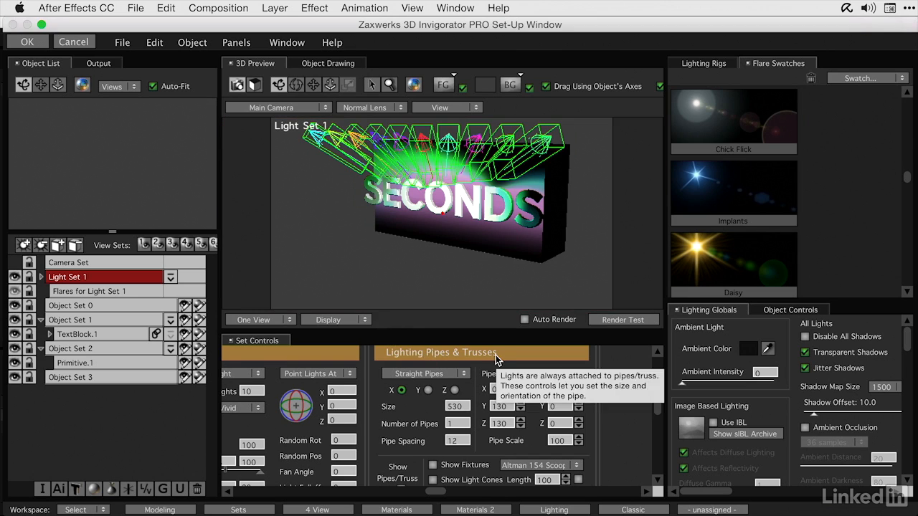
pyautogui.scroll(-2, 497, 359)
pyautogui.click(401, 462)
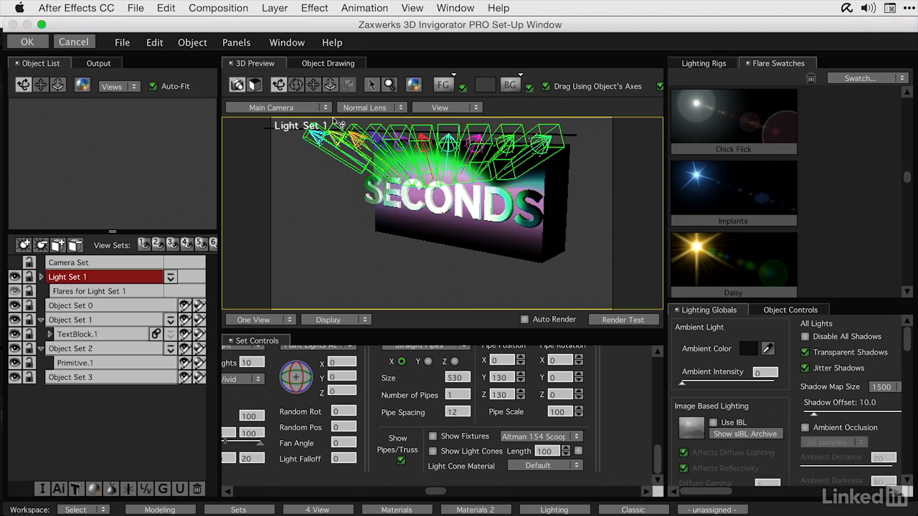
pyautogui.click(433, 437)
pyautogui.click(433, 452)
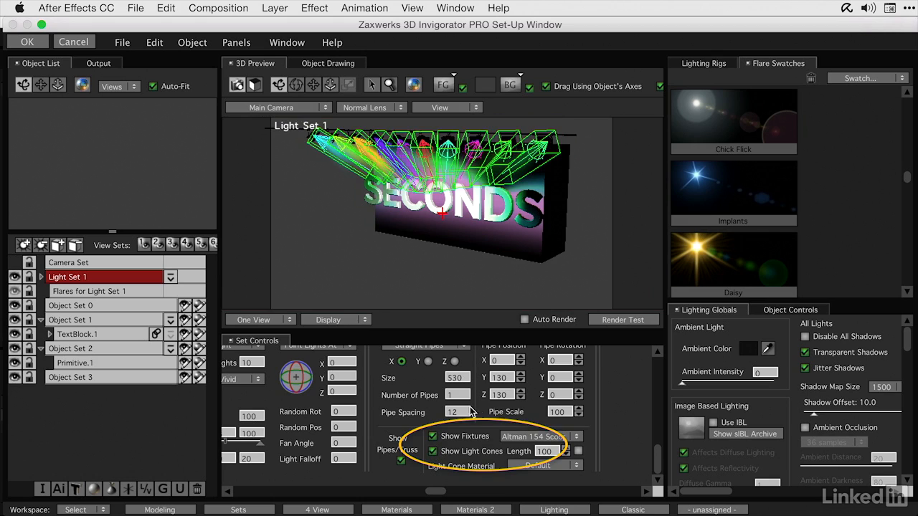
pyautogui.moveTo(478, 467)
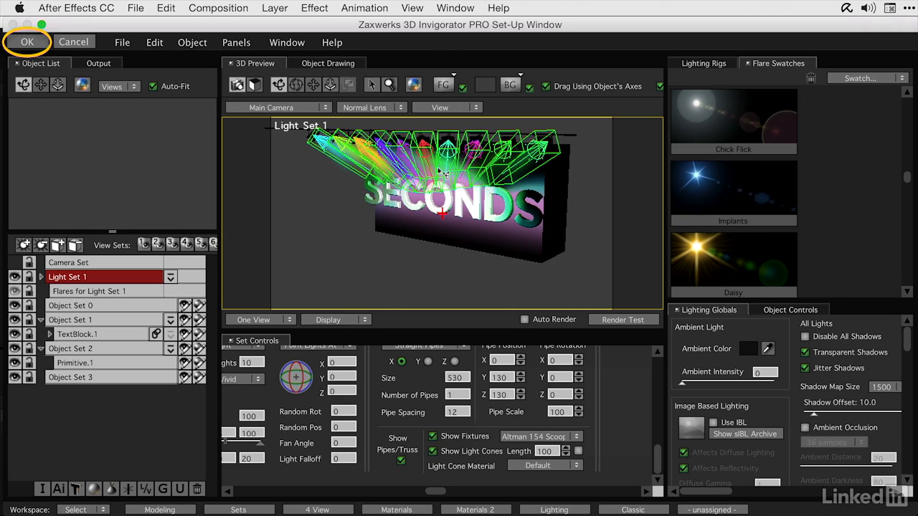
pyautogui.click(28, 42)
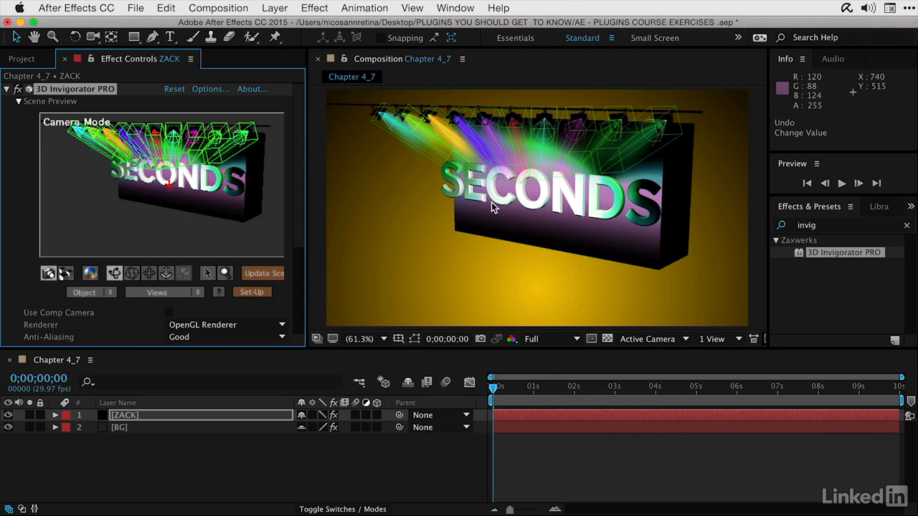
# Step: Apply Warp 1 to object set 1 on the ZACK layer
pyautogui.click(142, 415)
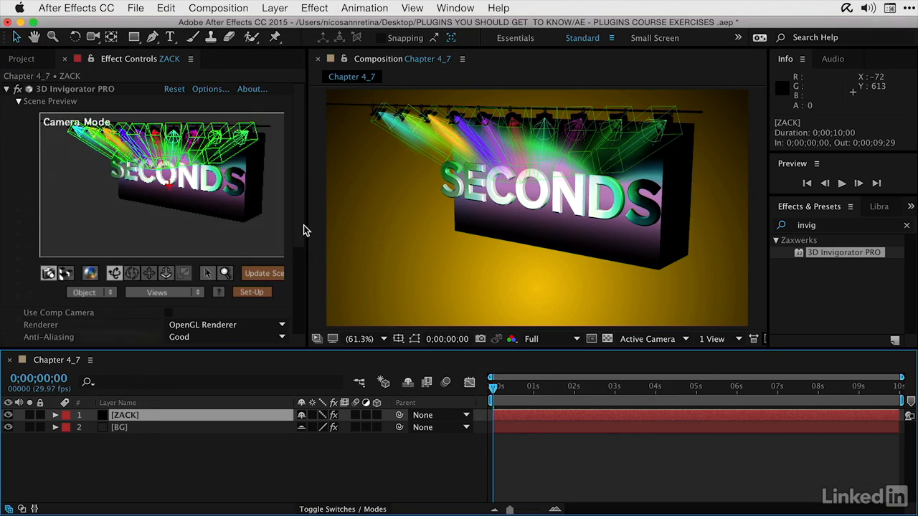
pyautogui.scroll(-4, 303, 225)
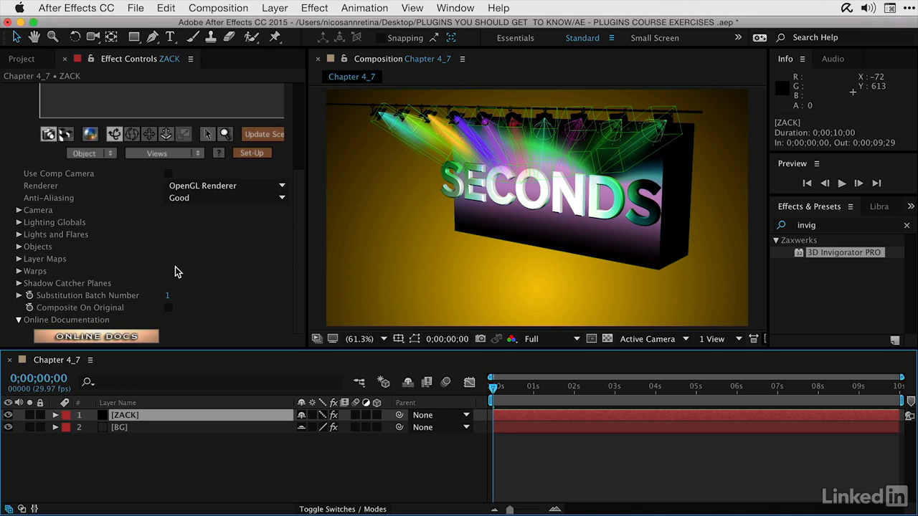
pyautogui.click(19, 271)
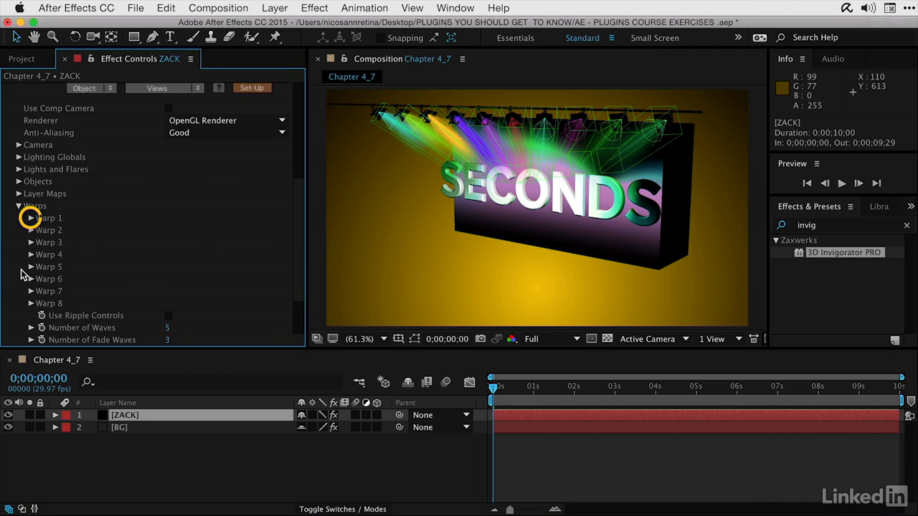
pyautogui.click(32, 218)
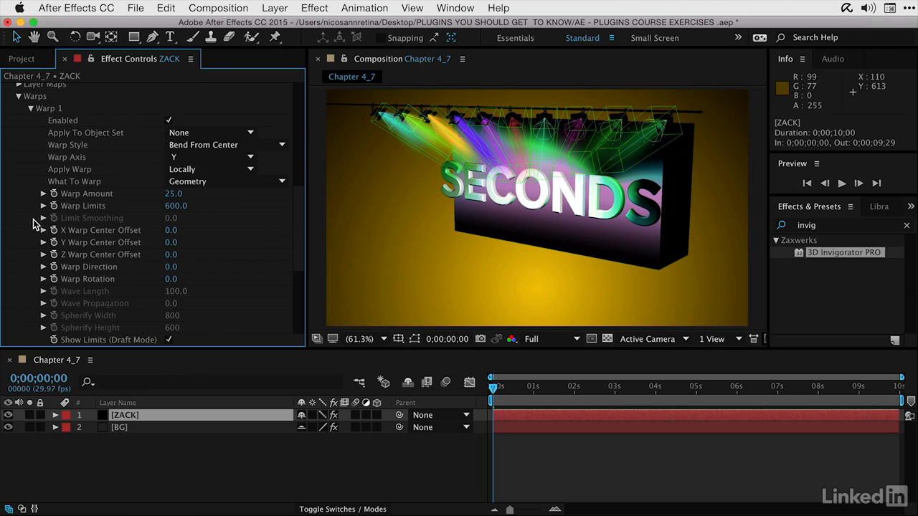
pyautogui.click(188, 133)
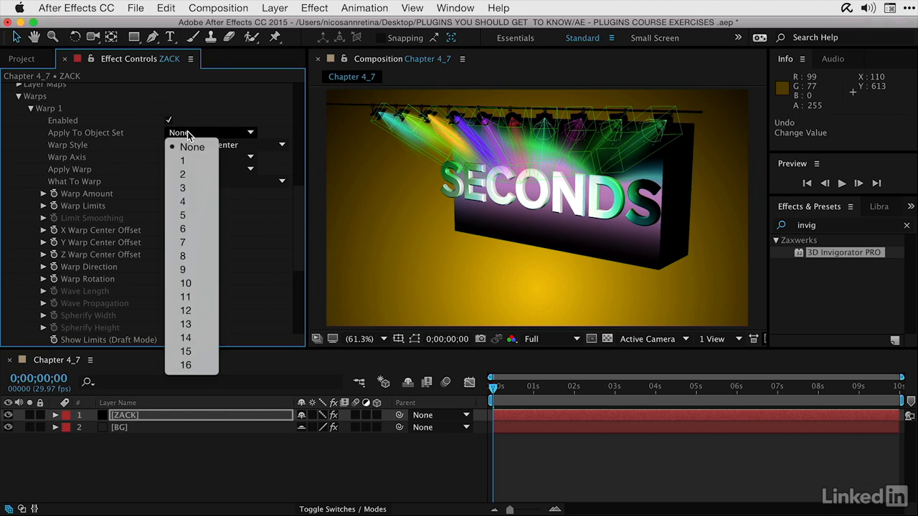
pyautogui.click(184, 159)
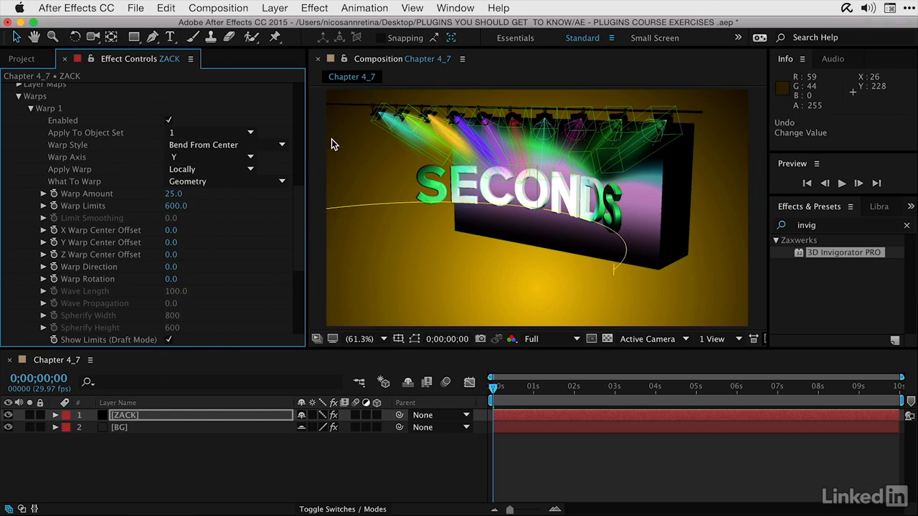
# Step: Try the Bulge style on Warp 1, and return the Warp Style to Bend From Center
pyautogui.click(184, 146)
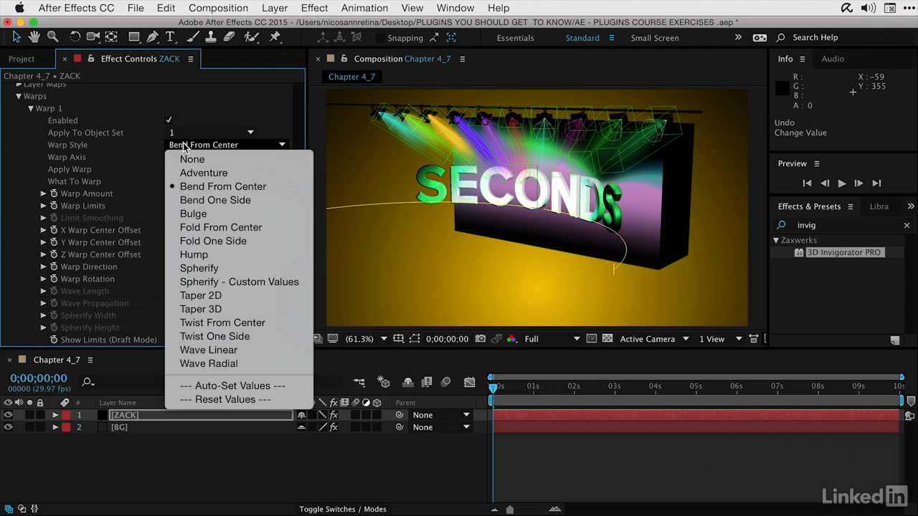
pyautogui.click(204, 215)
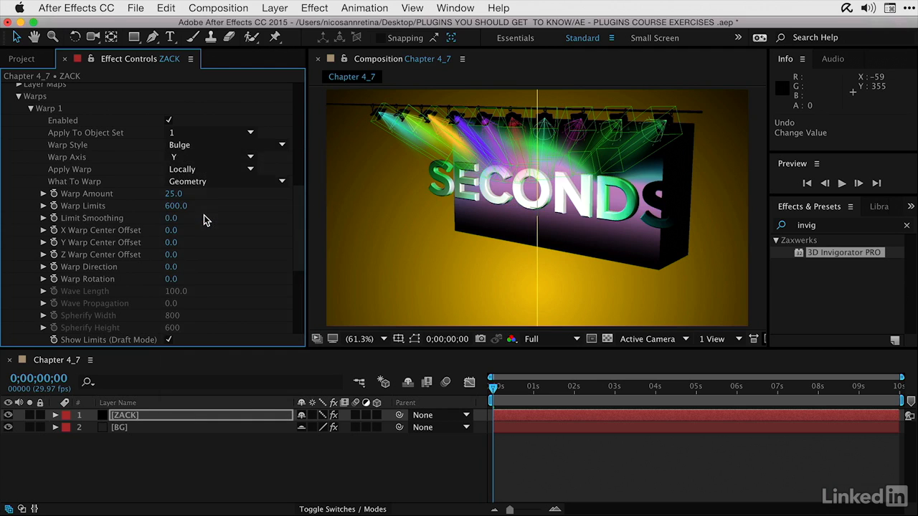
pyautogui.click(215, 145)
pyautogui.click(224, 186)
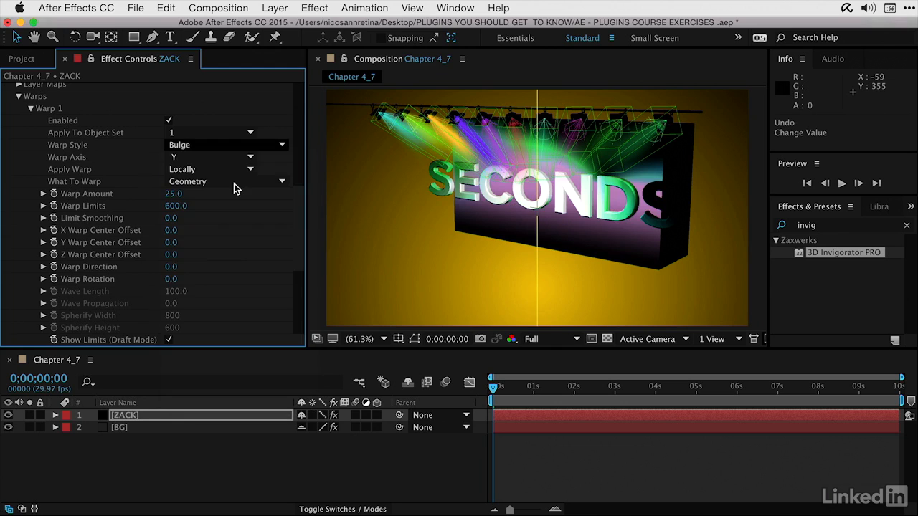
# Step: Set Warp 1's Warp Amount to 16 and orbit the scene camera to a more frontal view of the SECONDS text
pyautogui.moveTo(185, 186); pyautogui.dragTo(181, 205)
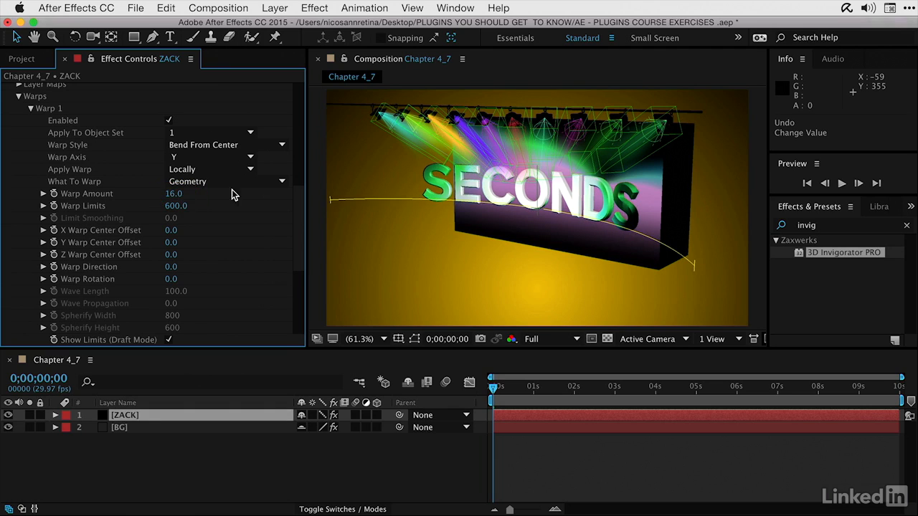
pyautogui.click(20, 101)
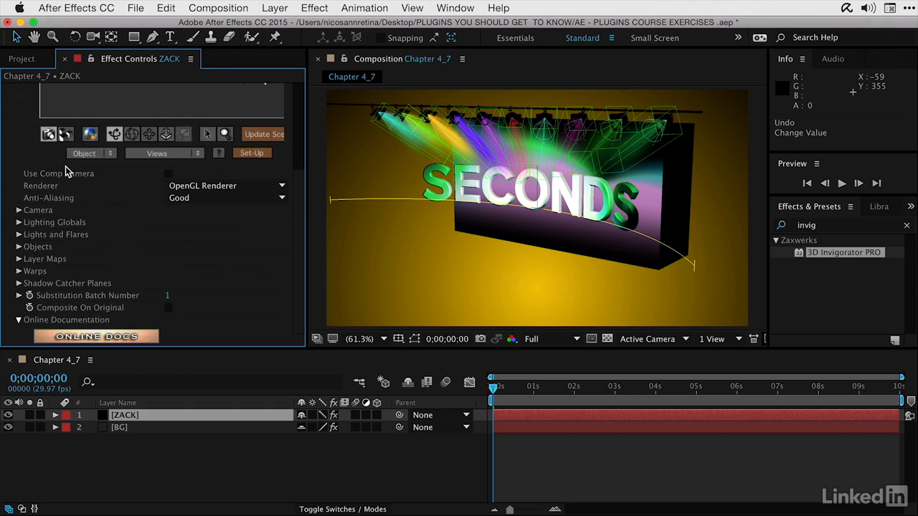
pyautogui.scroll(5, 65, 167)
pyautogui.moveTo(70, 172); pyautogui.dragTo(101, 167)
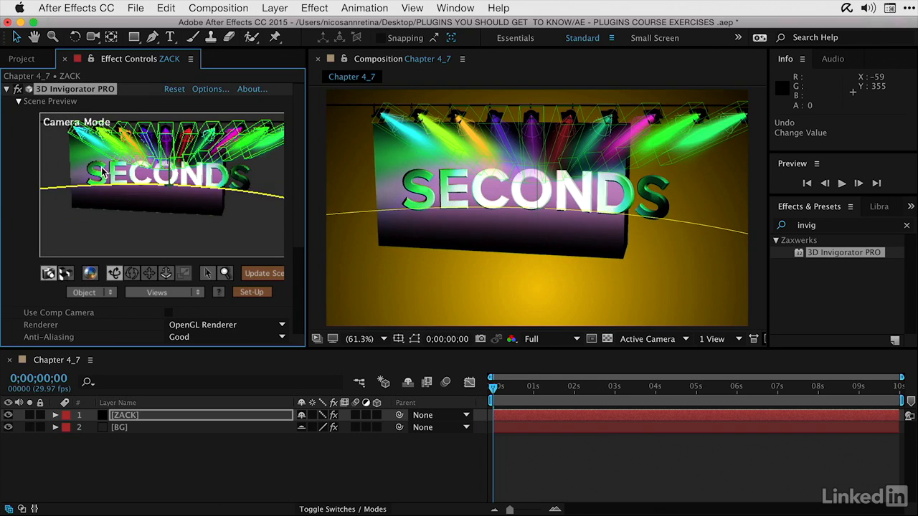
# Step: Shift the cube backdrop behind the text by setting Object Set 2's X Position to -36
pyautogui.scroll(-1, 41, 225)
pyautogui.scroll(-5, 41, 226)
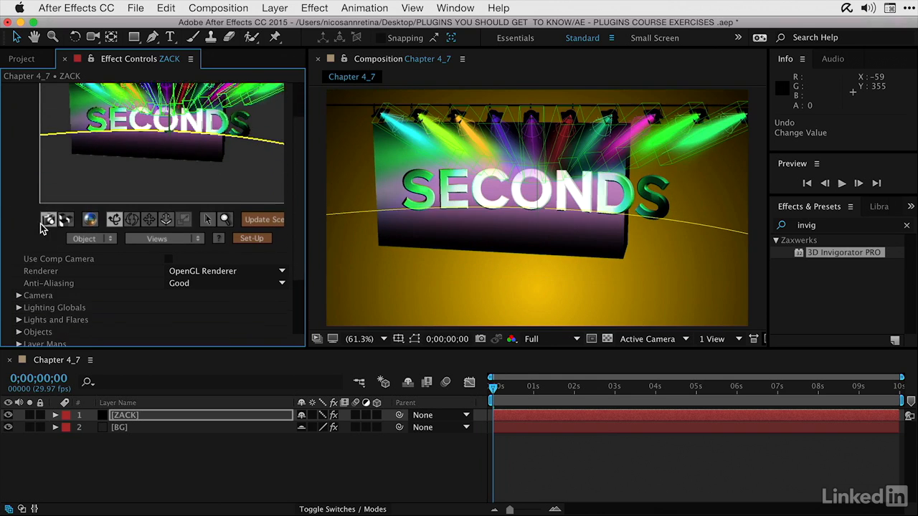
pyautogui.click(19, 300)
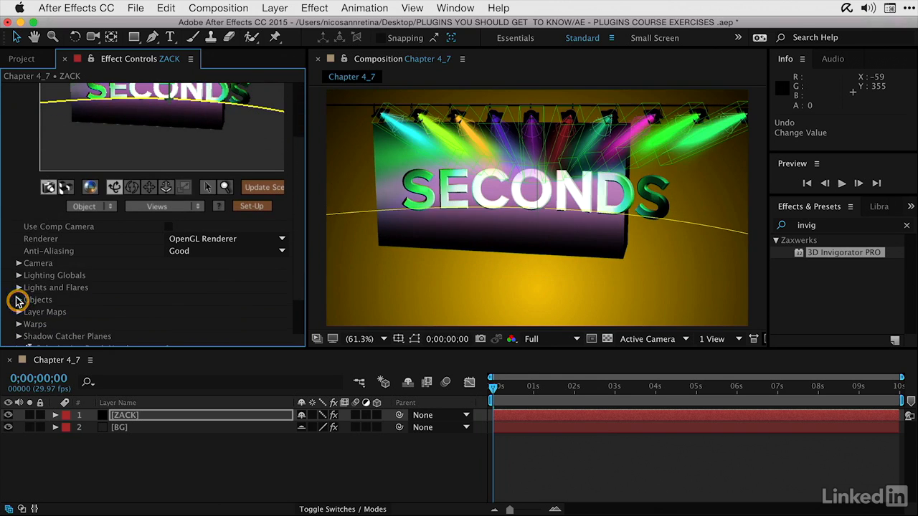
pyautogui.scroll(-2, 48, 267)
pyautogui.click(30, 296)
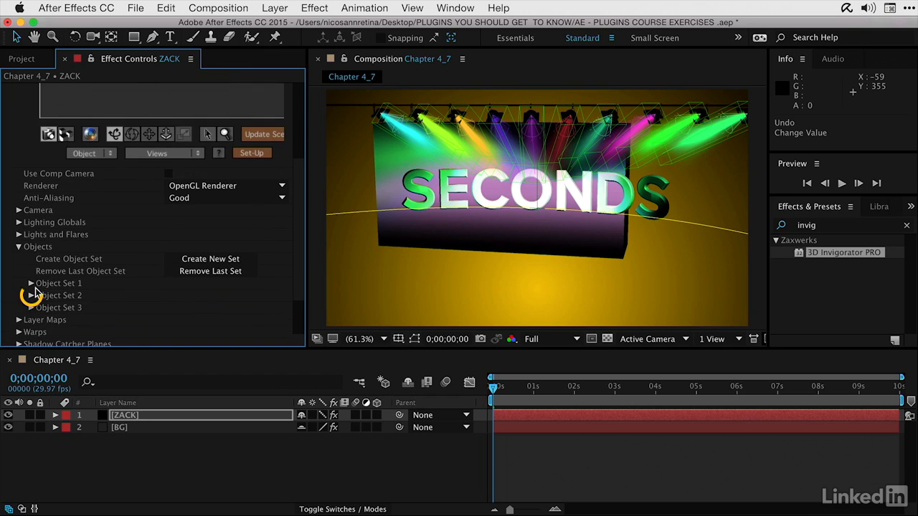
pyautogui.click(43, 320)
pyautogui.scroll(-9, 45, 324)
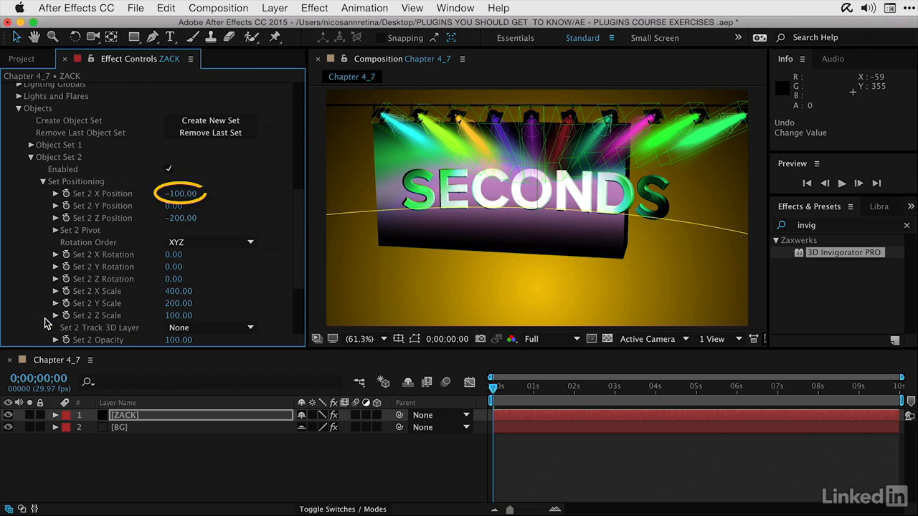
pyautogui.moveTo(177, 193); pyautogui.dragTo(236, 193)
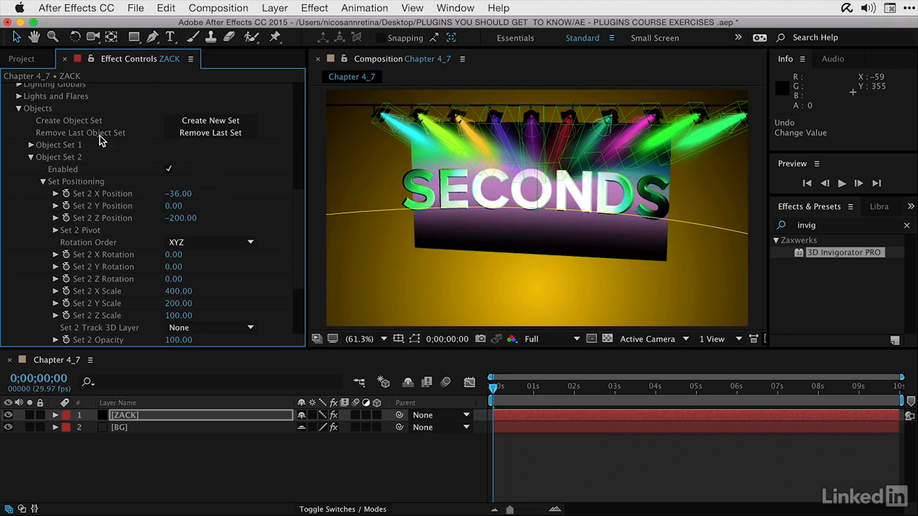
pyautogui.click(30, 157)
pyautogui.scroll(3, 20, 188)
pyautogui.click(19, 247)
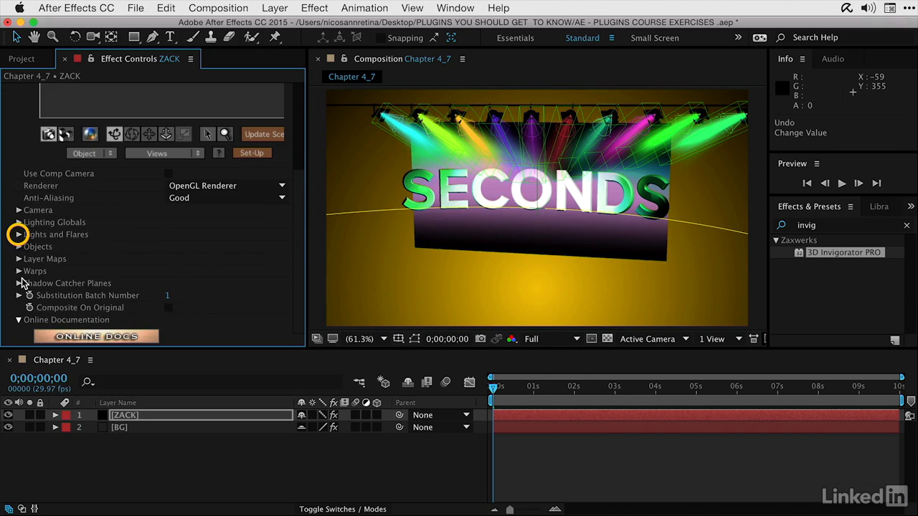
# Step: Animate Light Set 1's Point At X Rotation with a keyframe at the composition start and one of 1.00 at 0;00;05;01
pyautogui.click(19, 234)
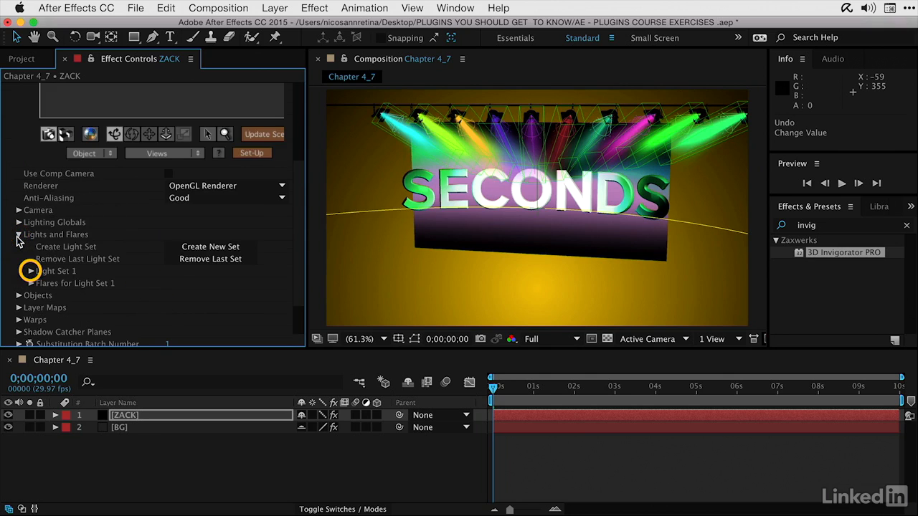
pyautogui.click(30, 271)
pyautogui.scroll(-5, 33, 276)
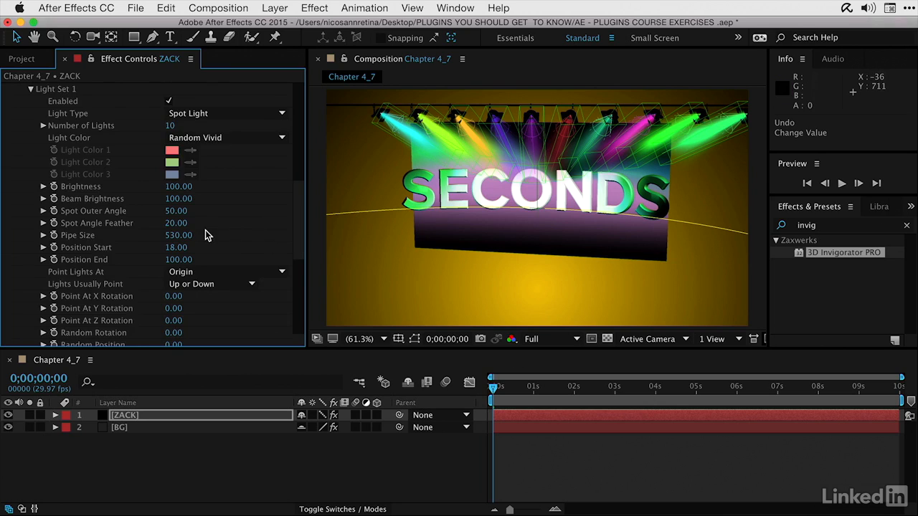
pyautogui.scroll(-1, 84, 258)
pyautogui.click(54, 274)
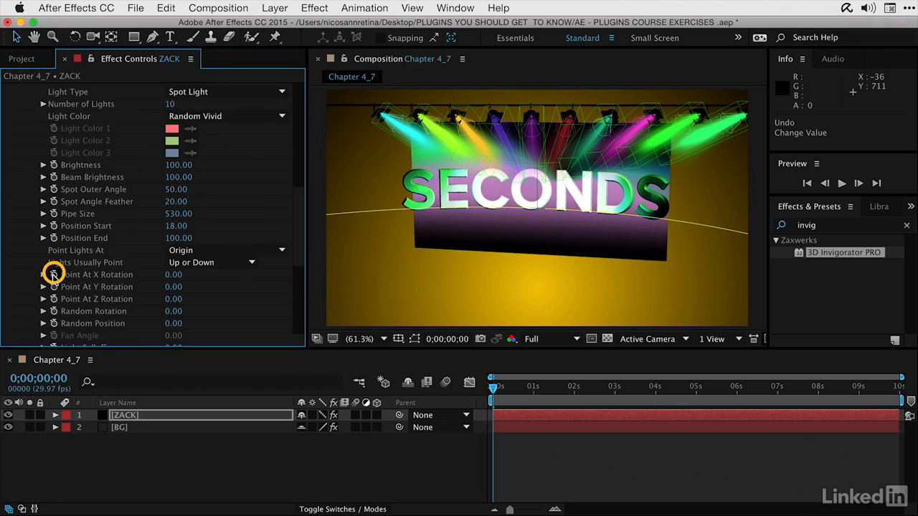
pyautogui.moveTo(173, 276)
pyautogui.mouseDown()
pyautogui.moveTo(118, 274)
pyautogui.moveTo(159, 277)
pyautogui.mouseUp()
pyautogui.moveTo(554, 391); pyautogui.dragTo(697, 396)
pyautogui.moveTo(178, 274); pyautogui.dragTo(207, 274)
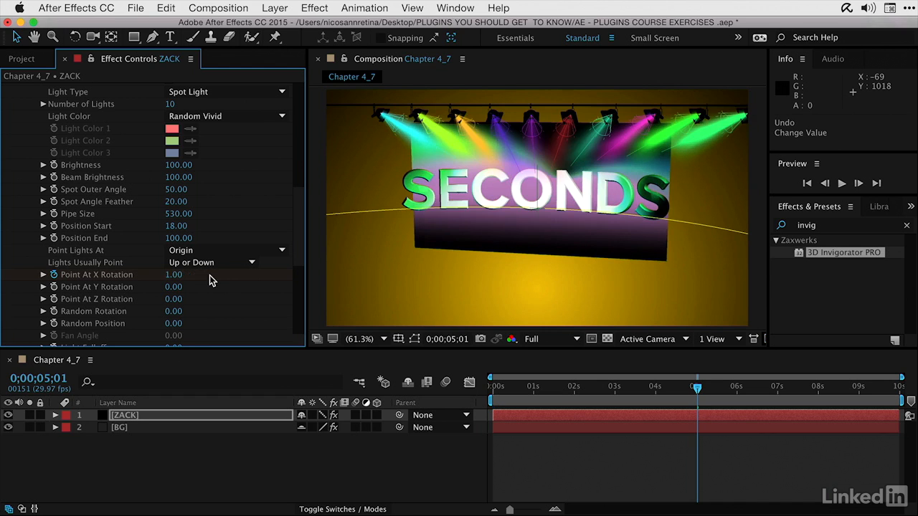
# Step: Reveal the ZACK layer's keyframes, apply Easy Ease to both Point At X Rotation keyframes, and scrub through the light animation
pyautogui.click(164, 419)
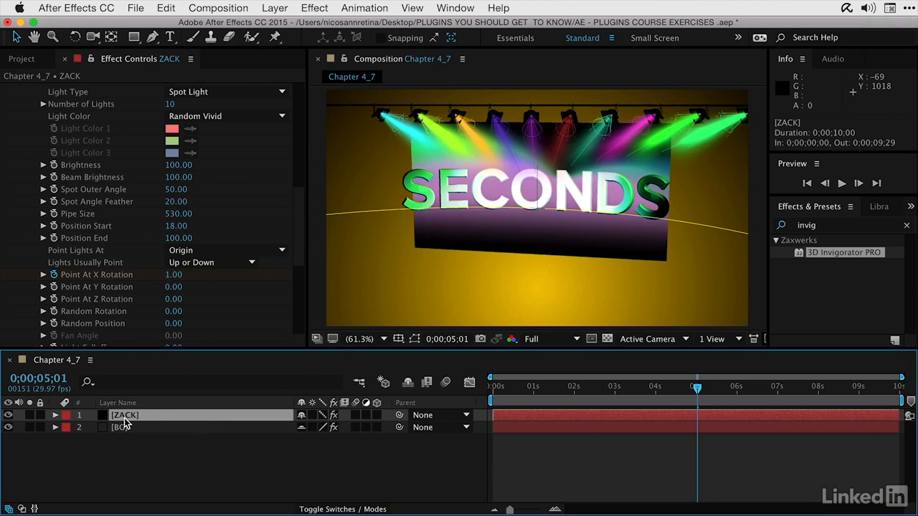
pyautogui.press('u')
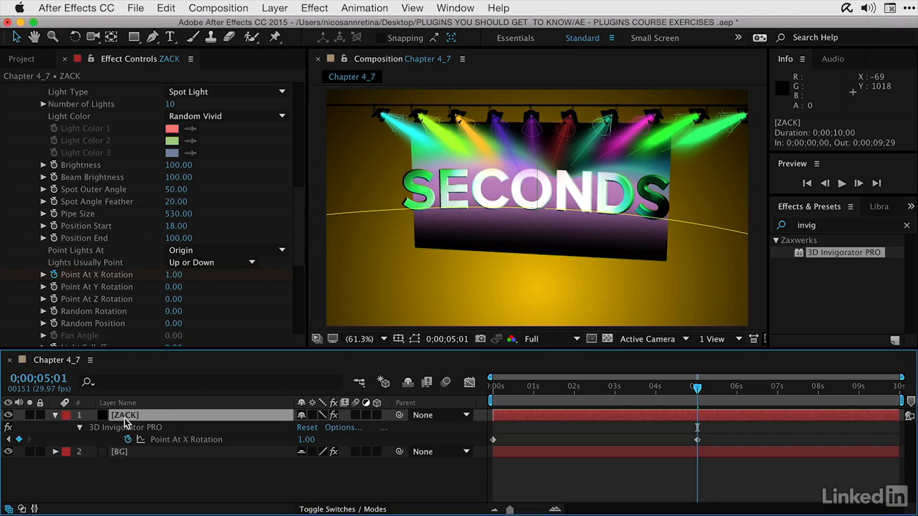
pyautogui.click(163, 440)
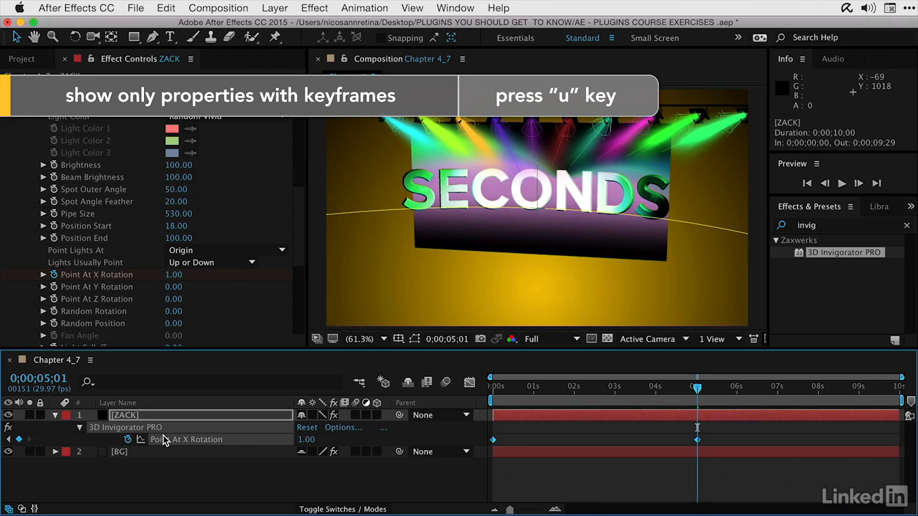
pyautogui.press('F9')
pyautogui.moveTo(508, 388); pyautogui.dragTo(698, 403)
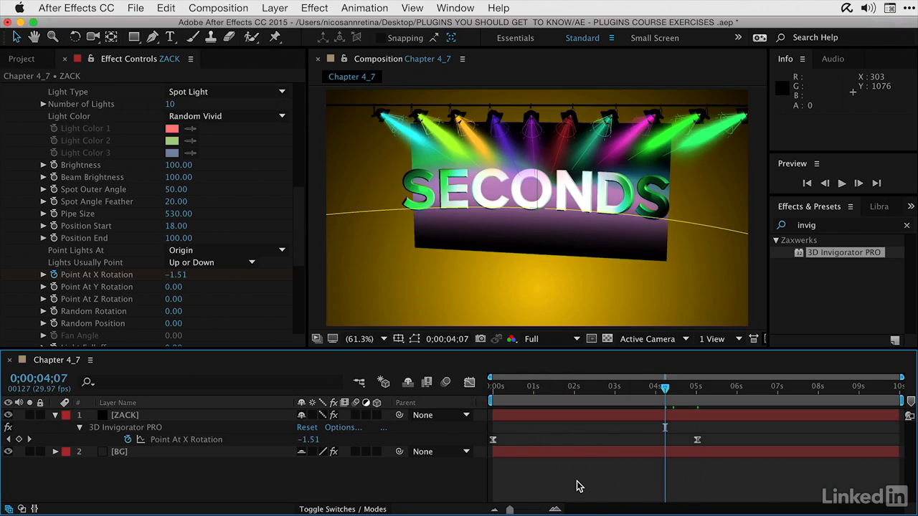